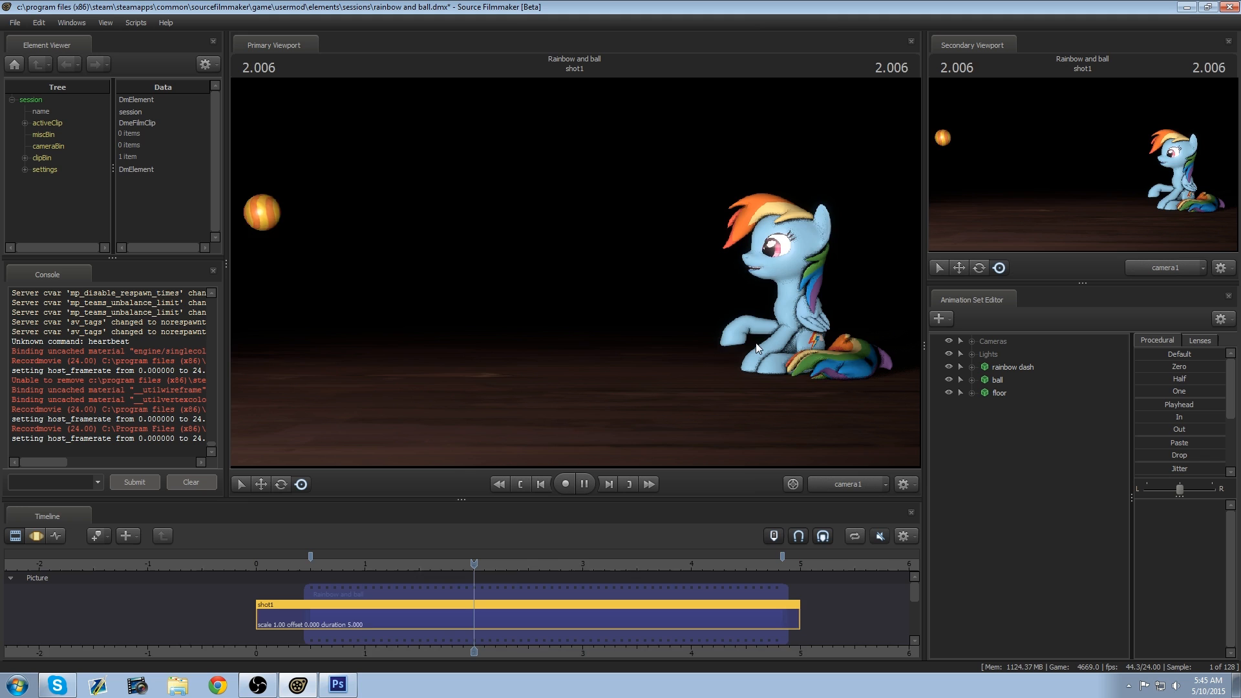
Step: Stop playback at the end of the shot at 4.000 seconds
{"action": "key", "text": "space"}
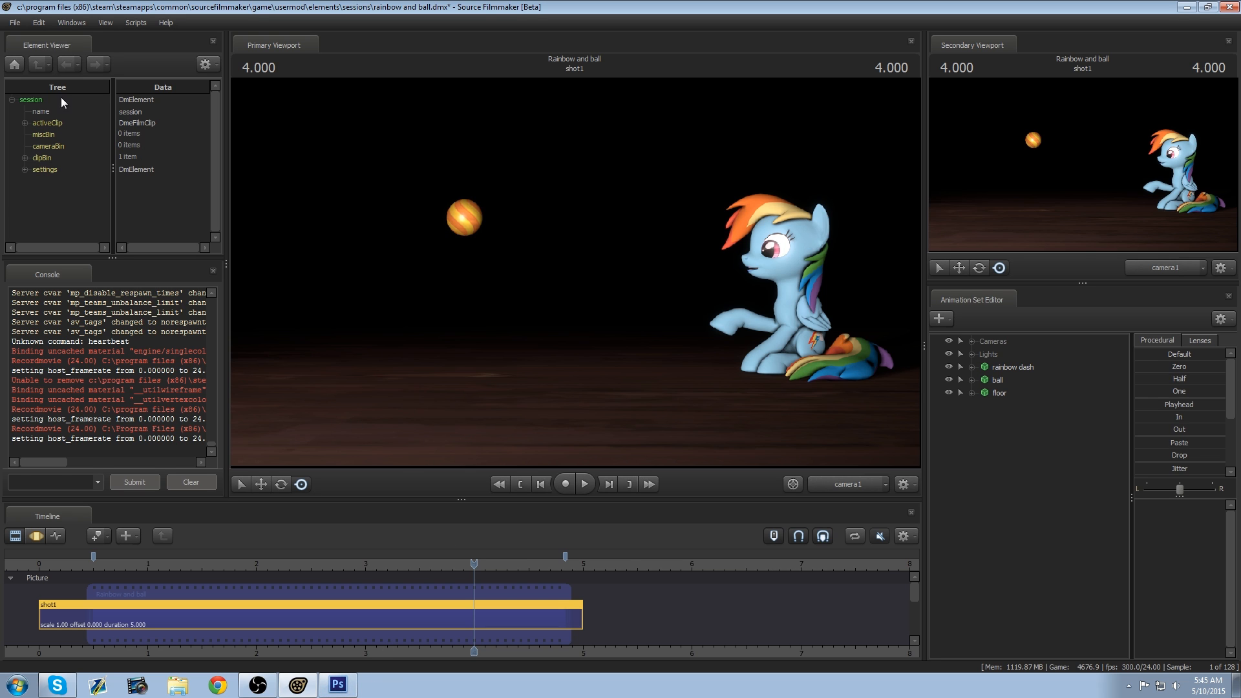
Step: Start a movie export without saving the session, keeping Image Sequence as the export type
{"action": "left_click", "coordinate": [16, 22]}
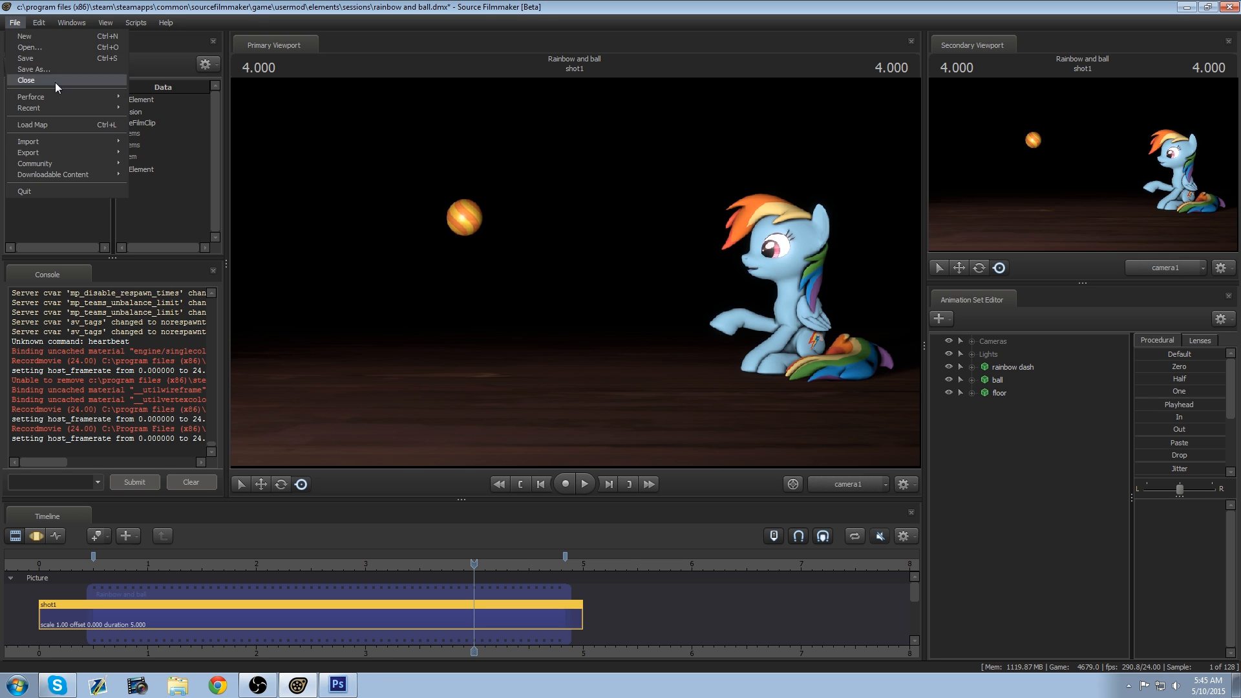
{"action": "mouse_move", "coordinate": [38, 153]}
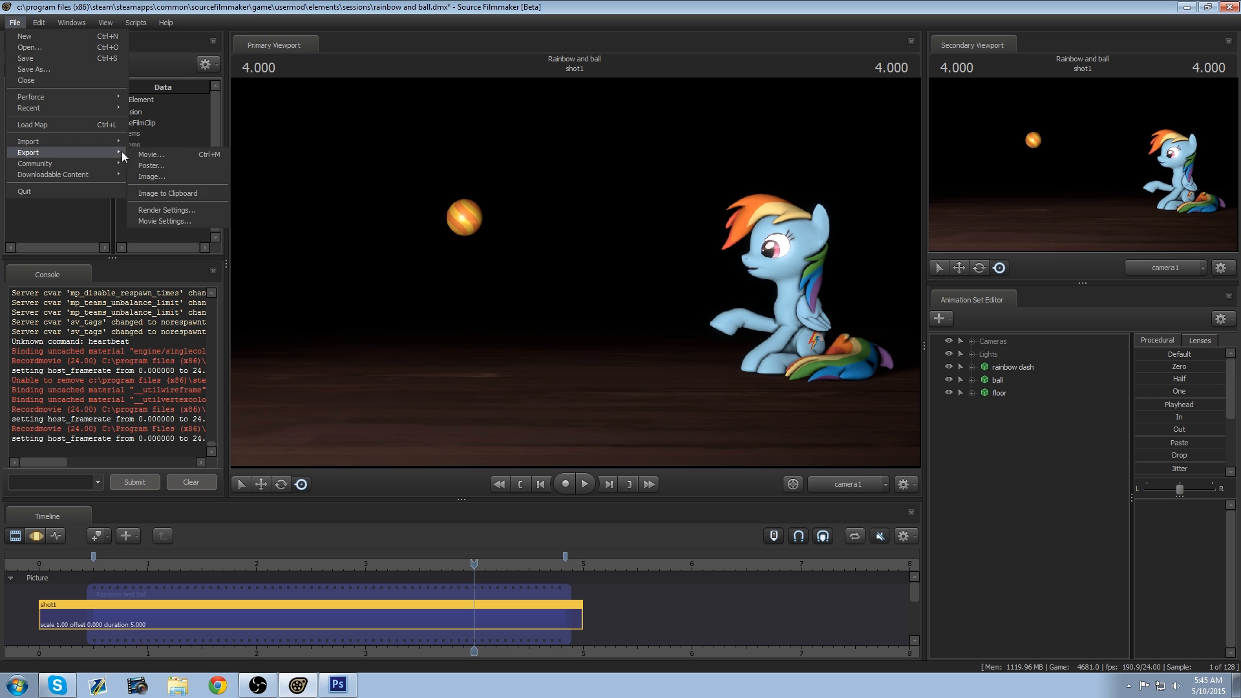
{"action": "left_click", "coordinate": [147, 155]}
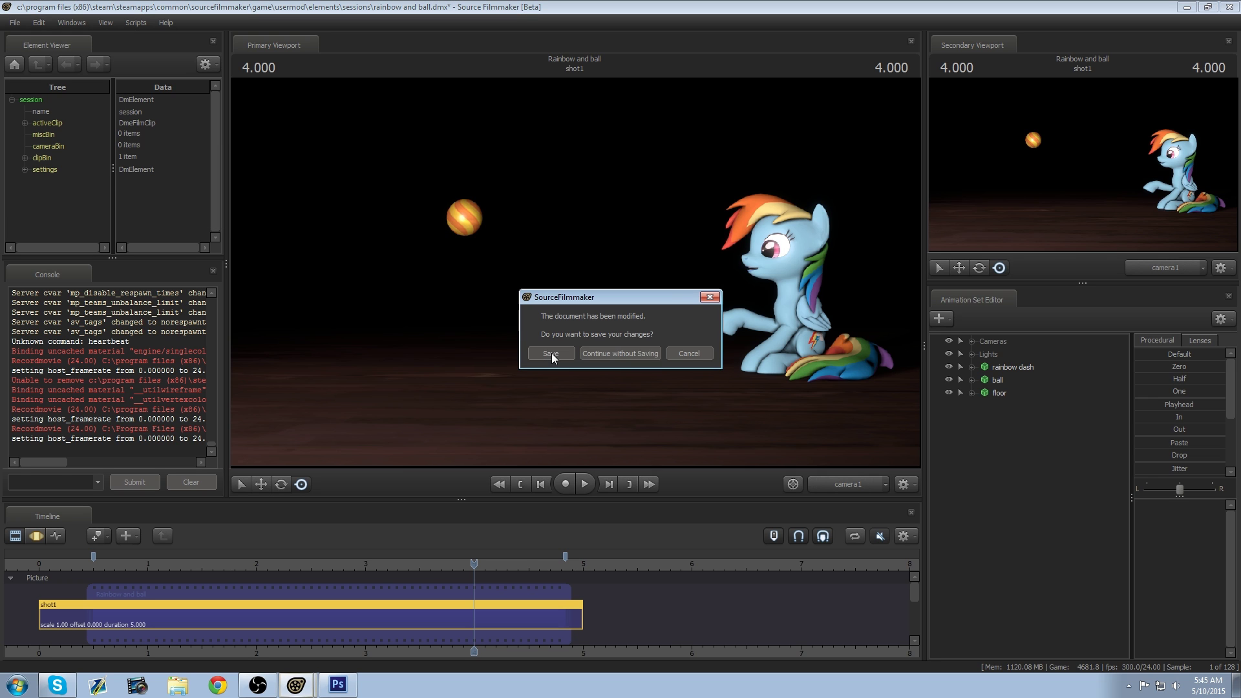
{"action": "left_click", "coordinate": [618, 352]}
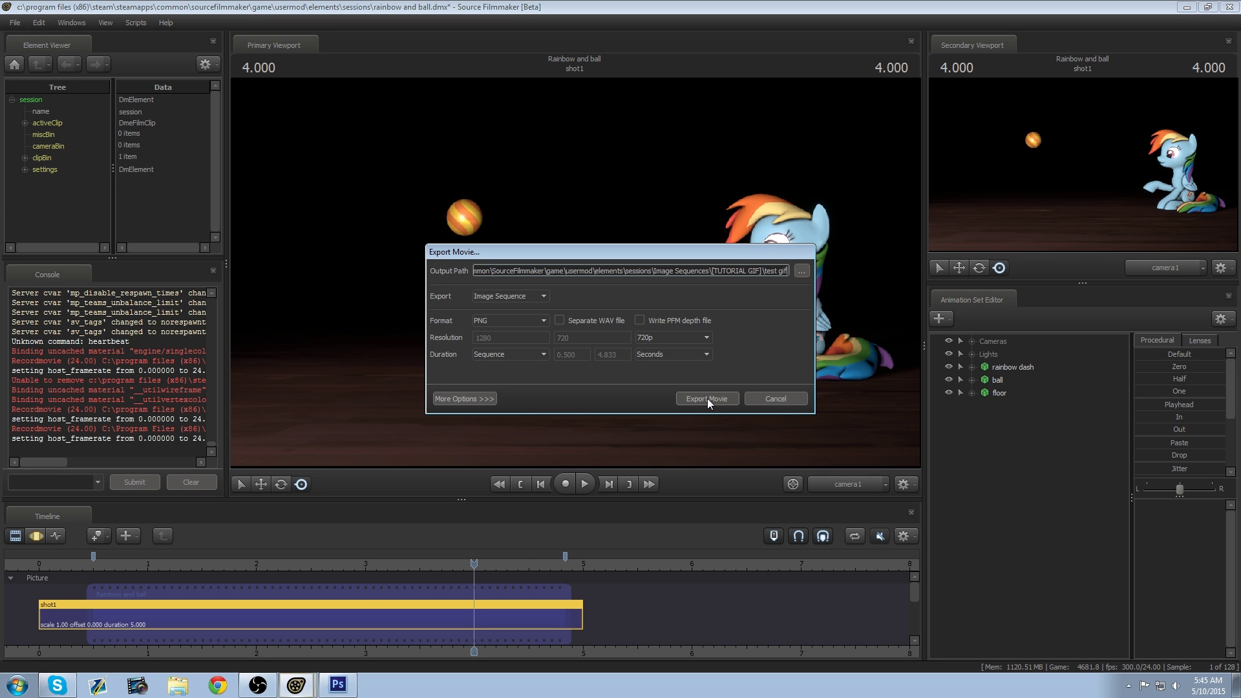
{"action": "left_click", "coordinate": [544, 295]}
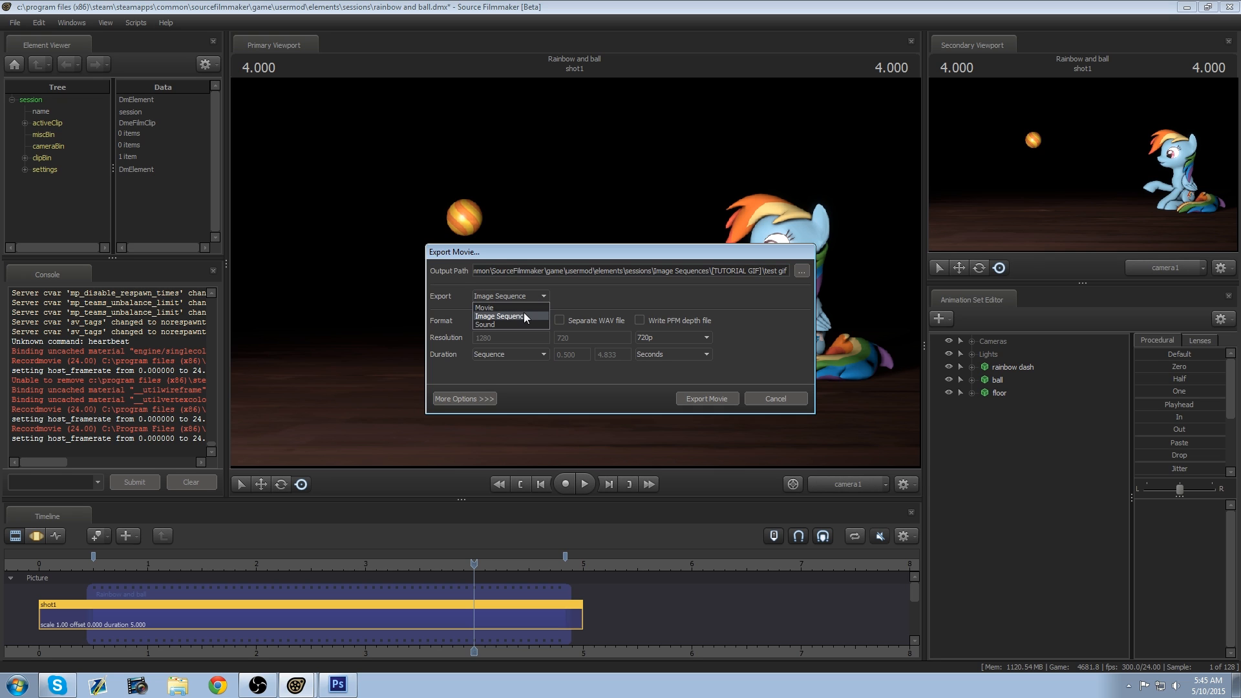
{"action": "left_click", "coordinate": [610, 296]}
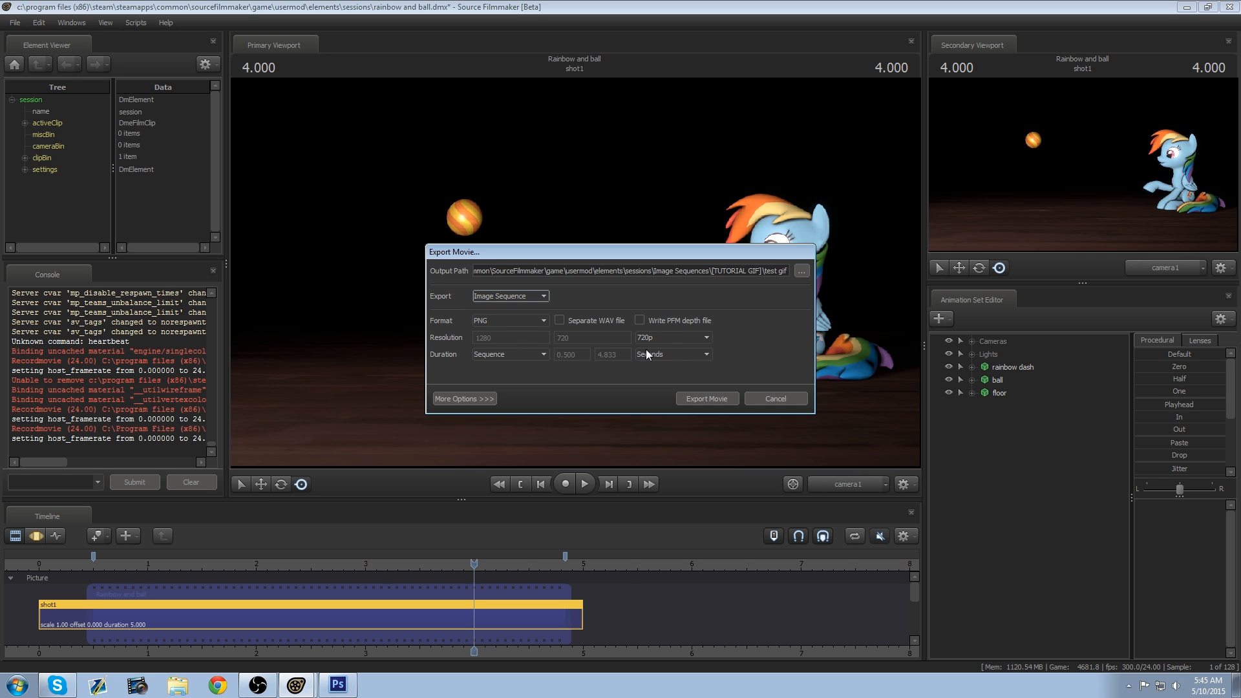
Step: Browse the output path down through Steam\steamapps\common\SourceFilmmaker\game
{"action": "left_click", "coordinate": [802, 273]}
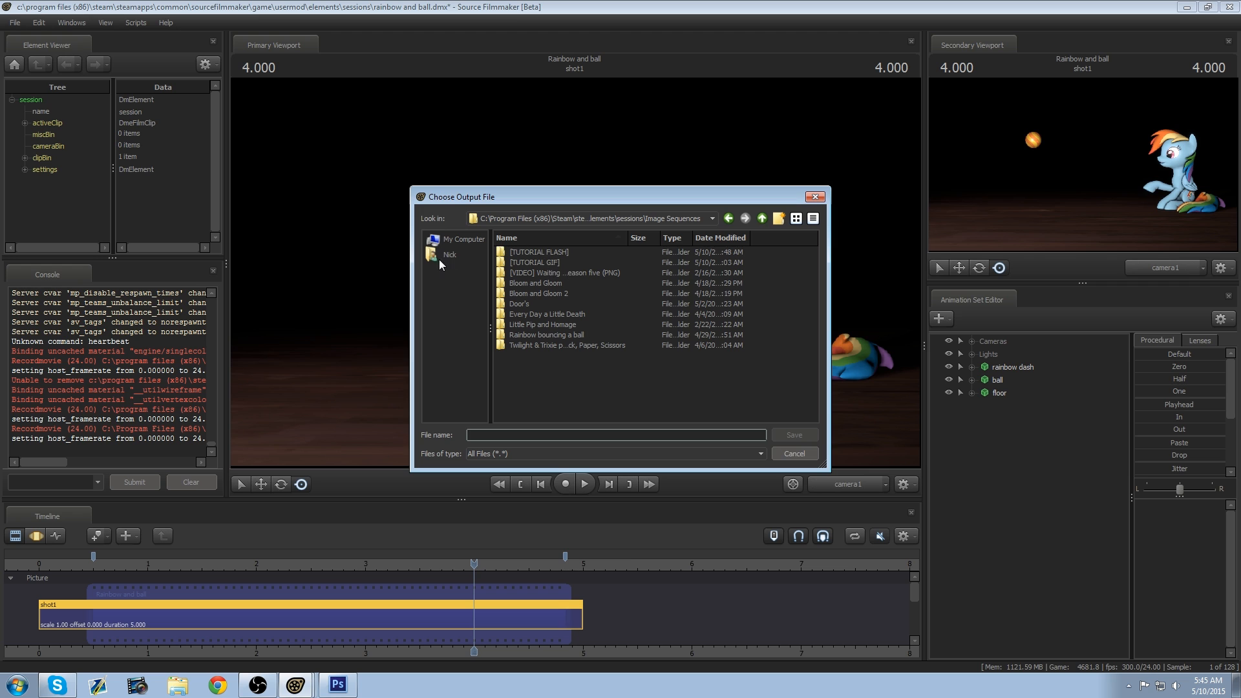
{"action": "left_click", "coordinate": [443, 242]}
{"action": "double_click", "coordinate": [511, 253]}
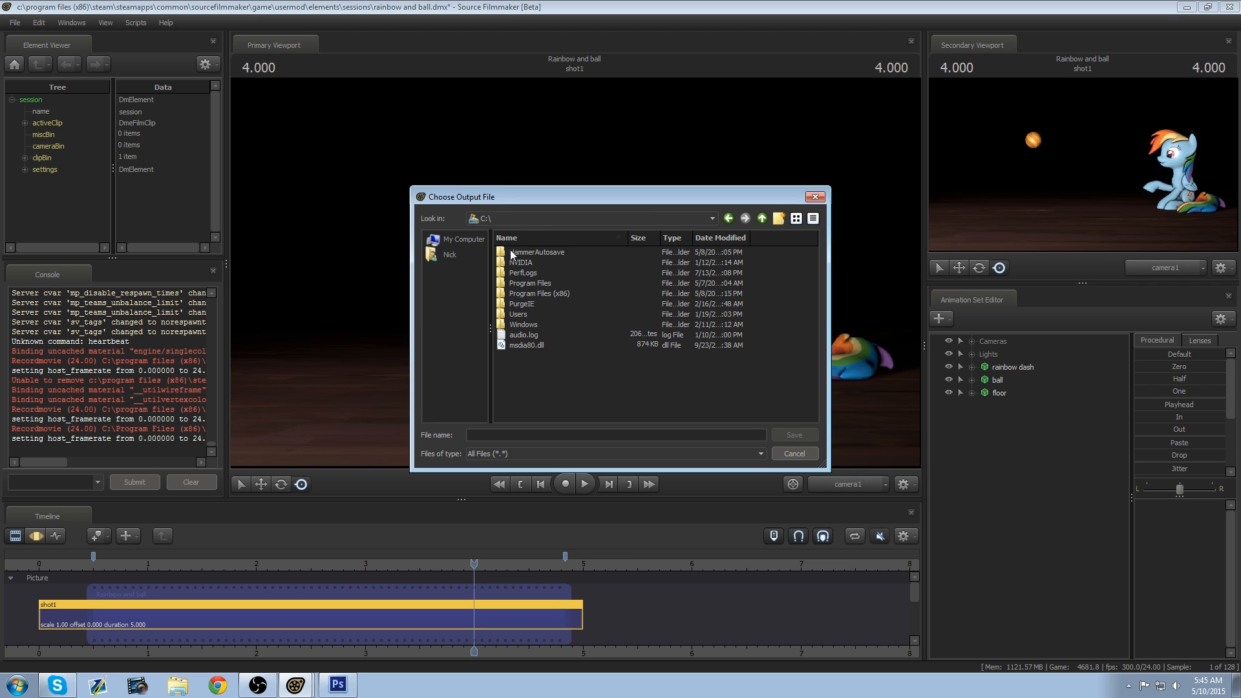
{"action": "double_click", "coordinate": [539, 294]}
{"action": "scroll", "coordinate": [554, 307], "scroll_direction": "down", "scroll_amount": 6}
{"action": "scroll", "coordinate": [554, 306], "scroll_direction": "down", "scroll_amount": 6}
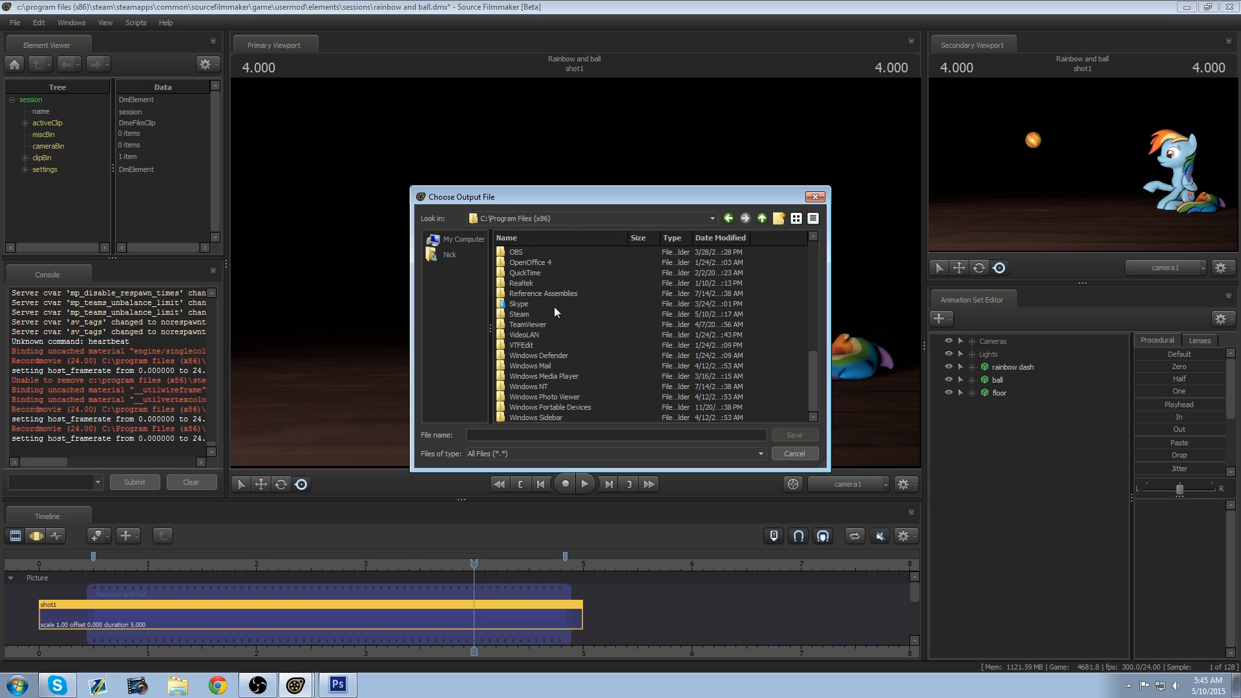
{"action": "double_click", "coordinate": [529, 312]}
{"action": "scroll", "coordinate": [553, 281], "scroll_direction": "down", "scroll_amount": 3}
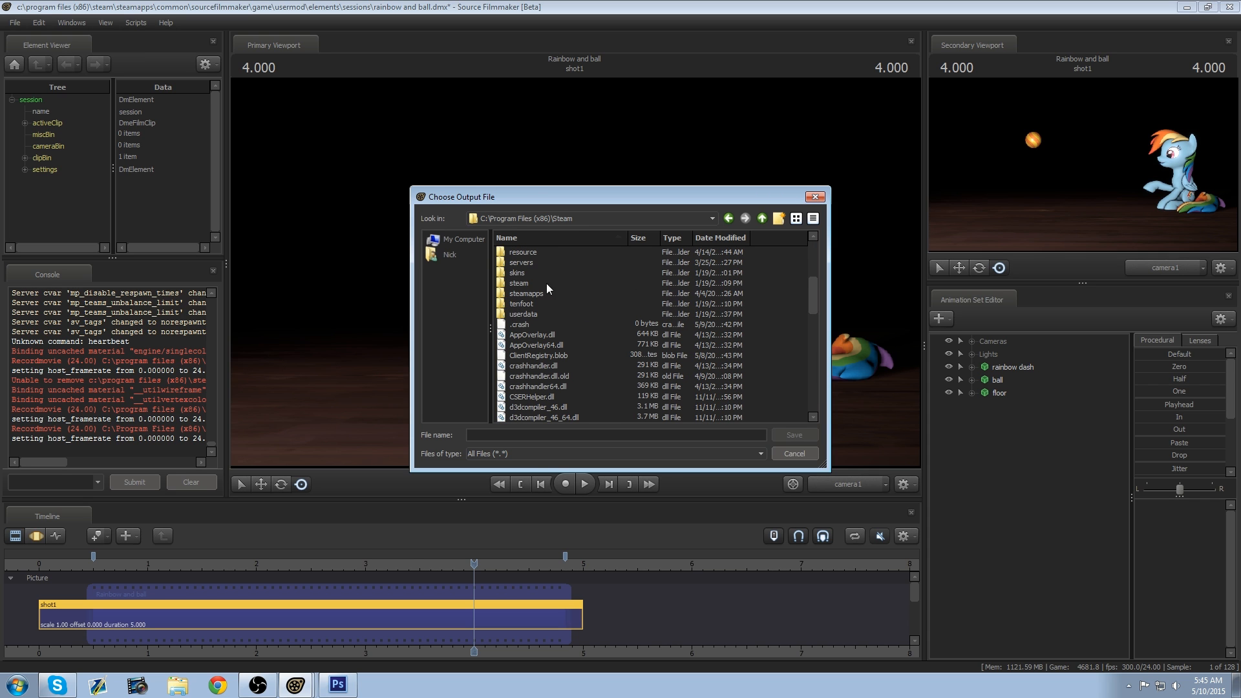
{"action": "left_click", "coordinate": [533, 291]}
{"action": "double_click", "coordinate": [533, 292]}
{"action": "double_click", "coordinate": [522, 256]}
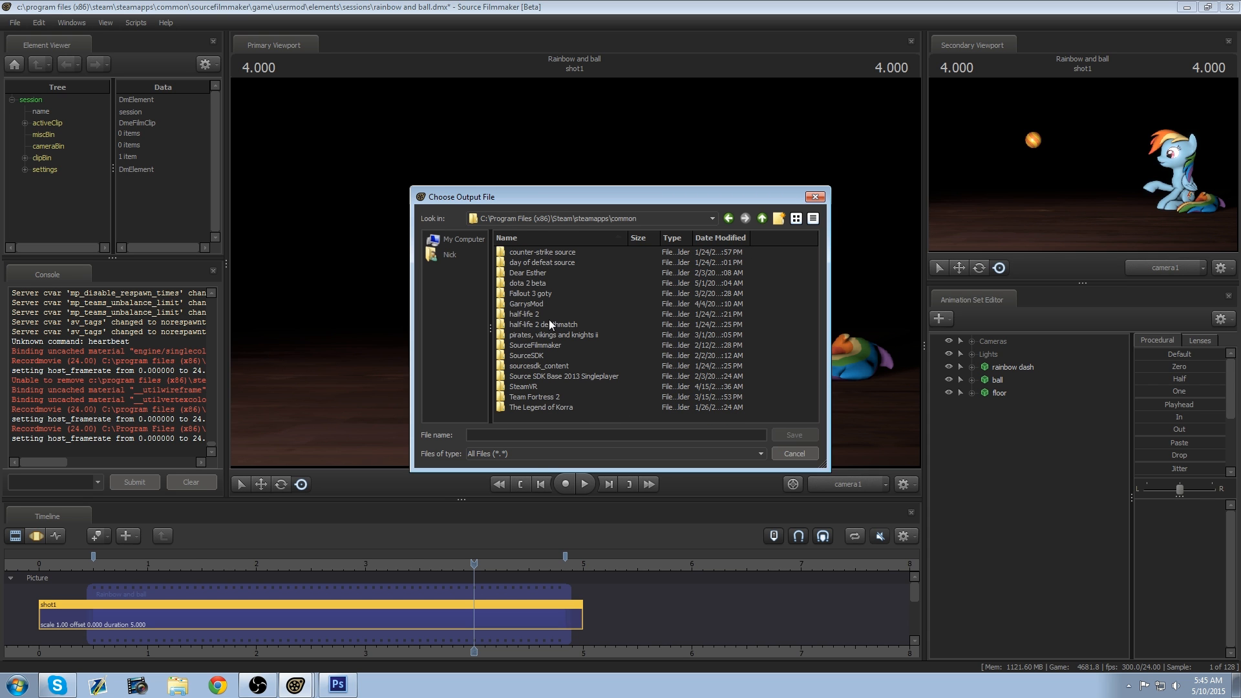
{"action": "double_click", "coordinate": [545, 344]}
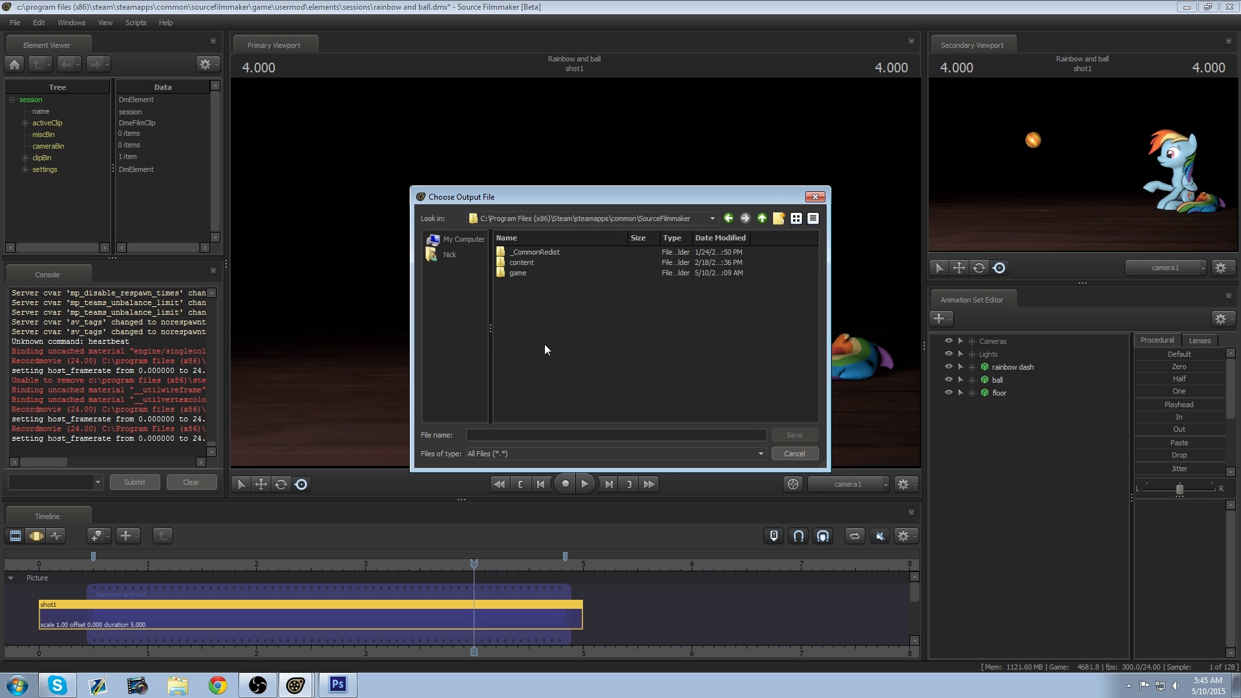
{"action": "double_click", "coordinate": [515, 274]}
{"action": "scroll", "coordinate": [540, 361], "scroll_direction": "down", "scroll_amount": 3}
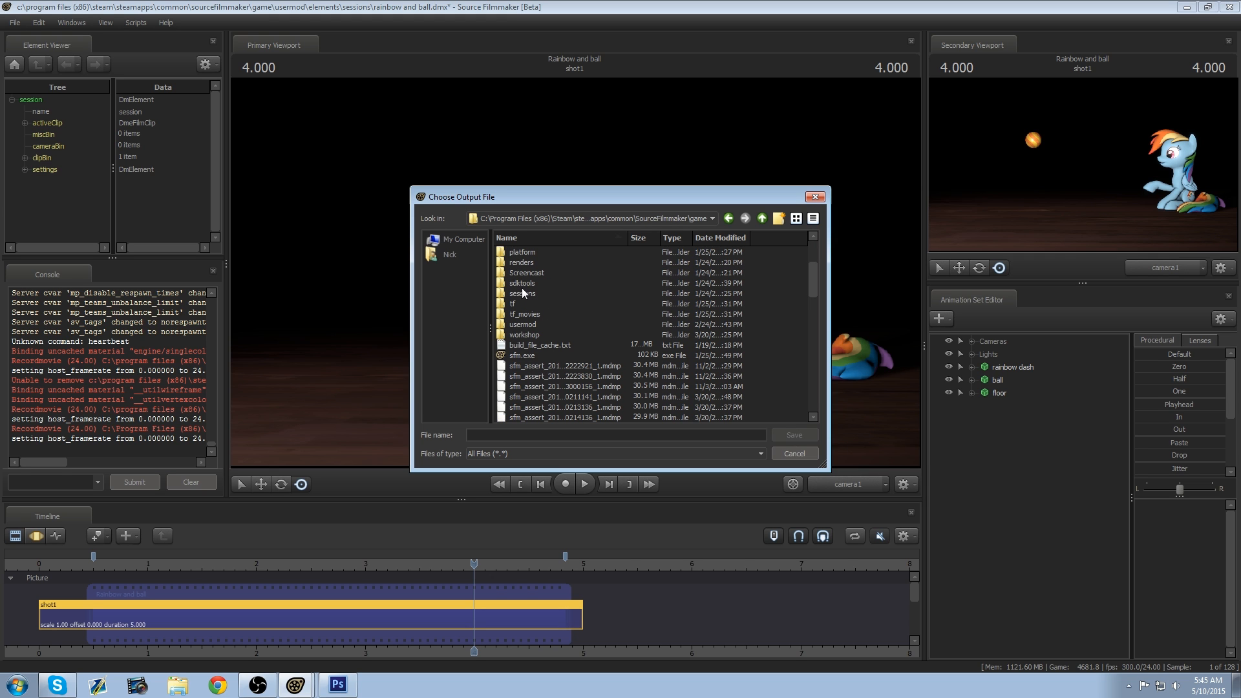
Step: Continue into usermod\elements\sessions\Image Sequences\[TUTORIAL GIF] and save the output as 'tutorial gif'
{"action": "double_click", "coordinate": [523, 325]}
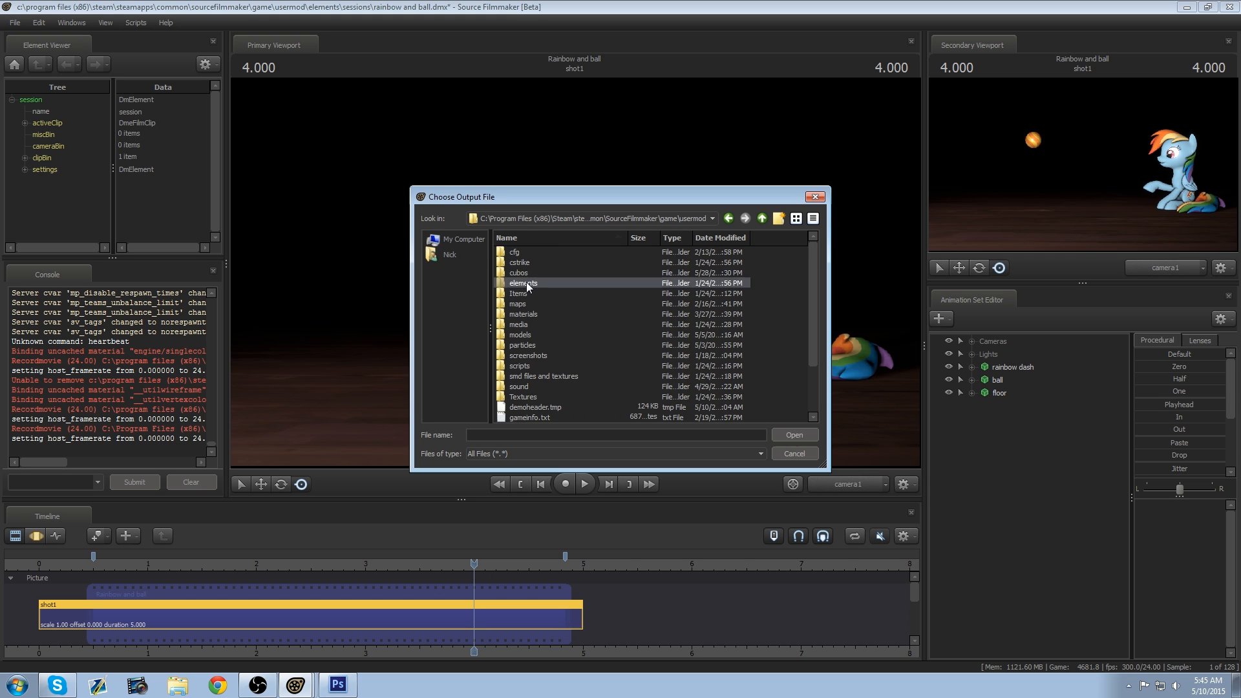
{"action": "double_click", "coordinate": [526, 283]}
{"action": "double_click", "coordinate": [527, 264]}
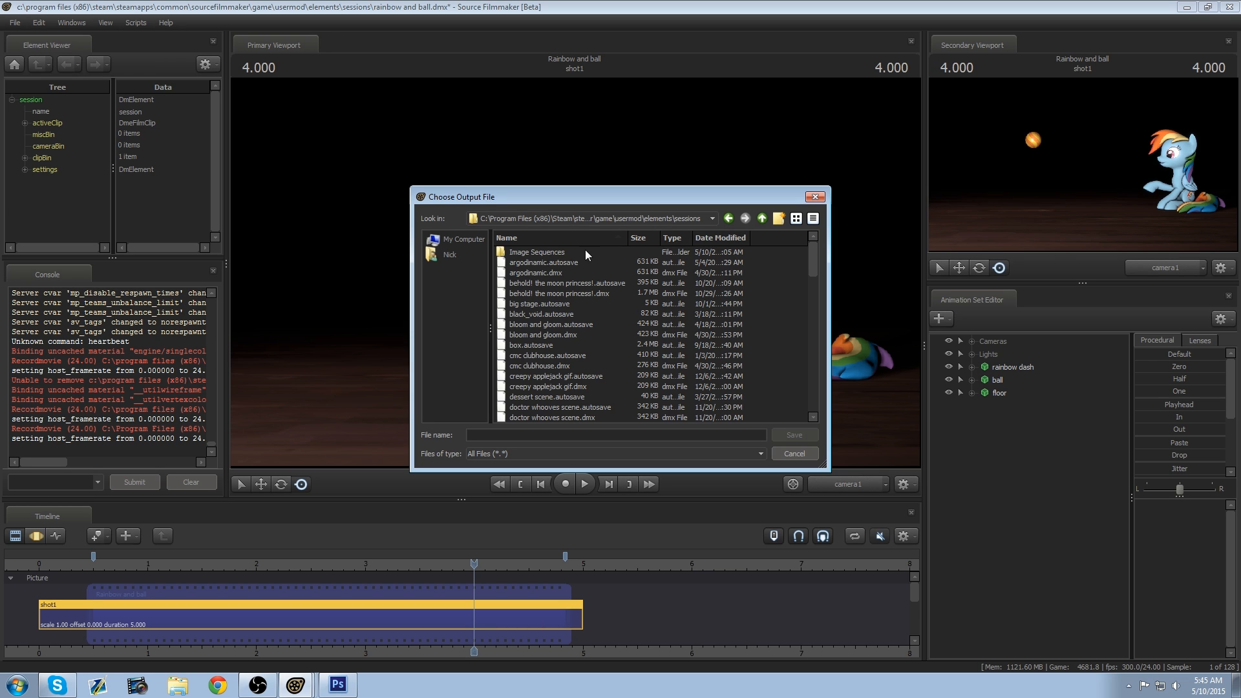
{"action": "double_click", "coordinate": [530, 251]}
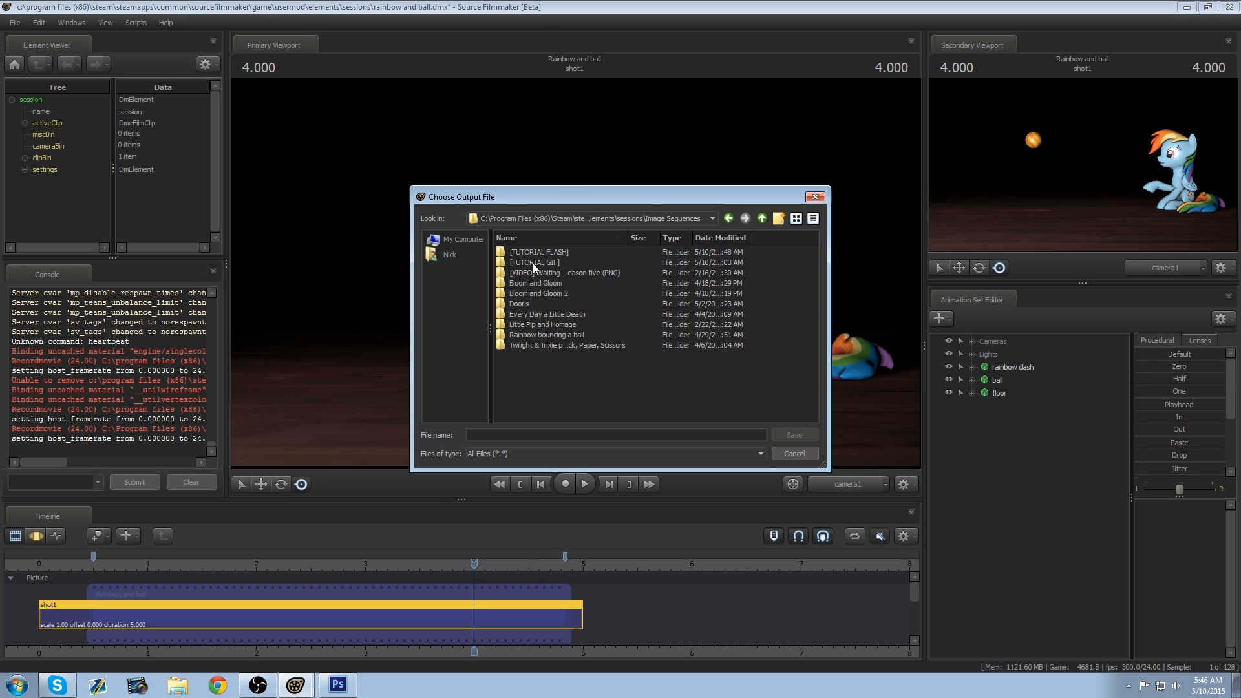
{"action": "double_click", "coordinate": [532, 263]}
{"action": "left_click", "coordinate": [523, 435]}
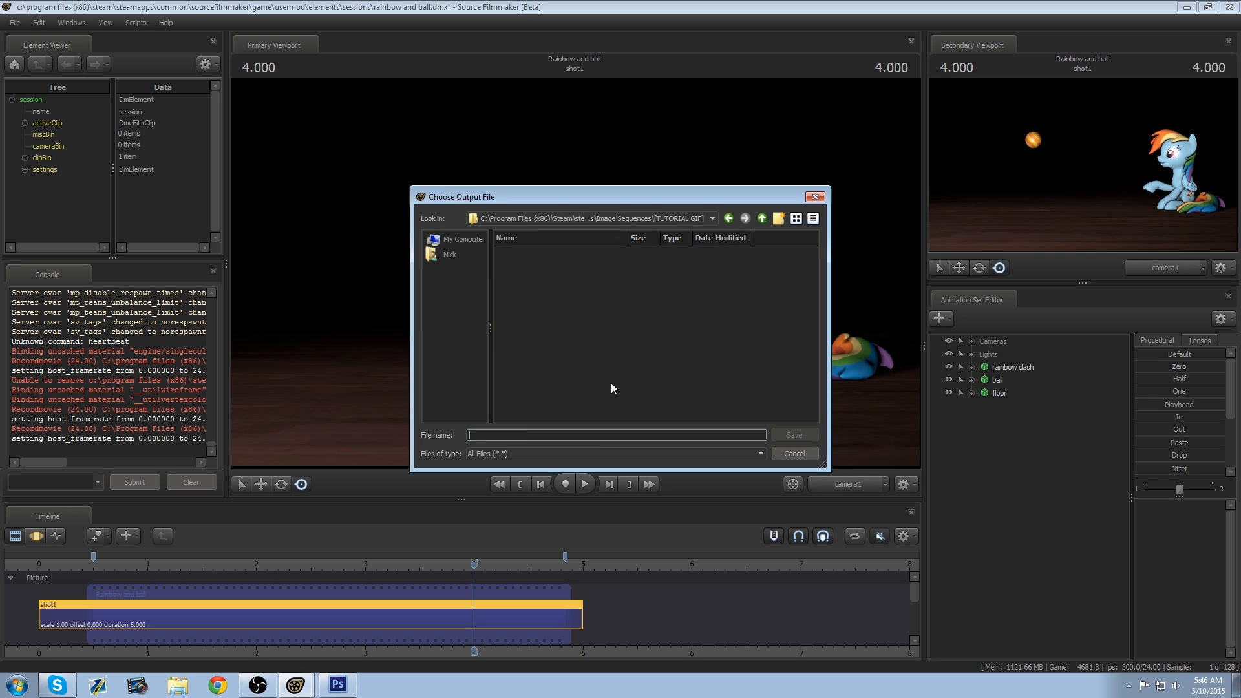
{"action": "type", "text": "tutorial gif"}
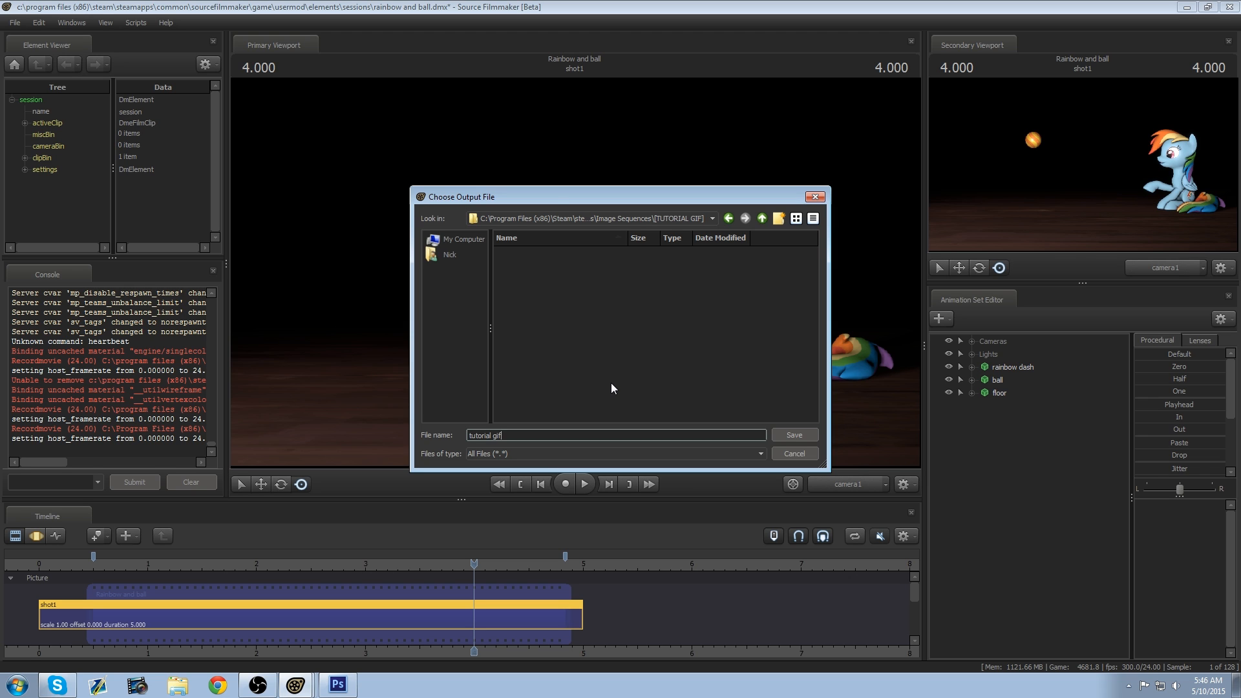
{"action": "left_click", "coordinate": [793, 432]}
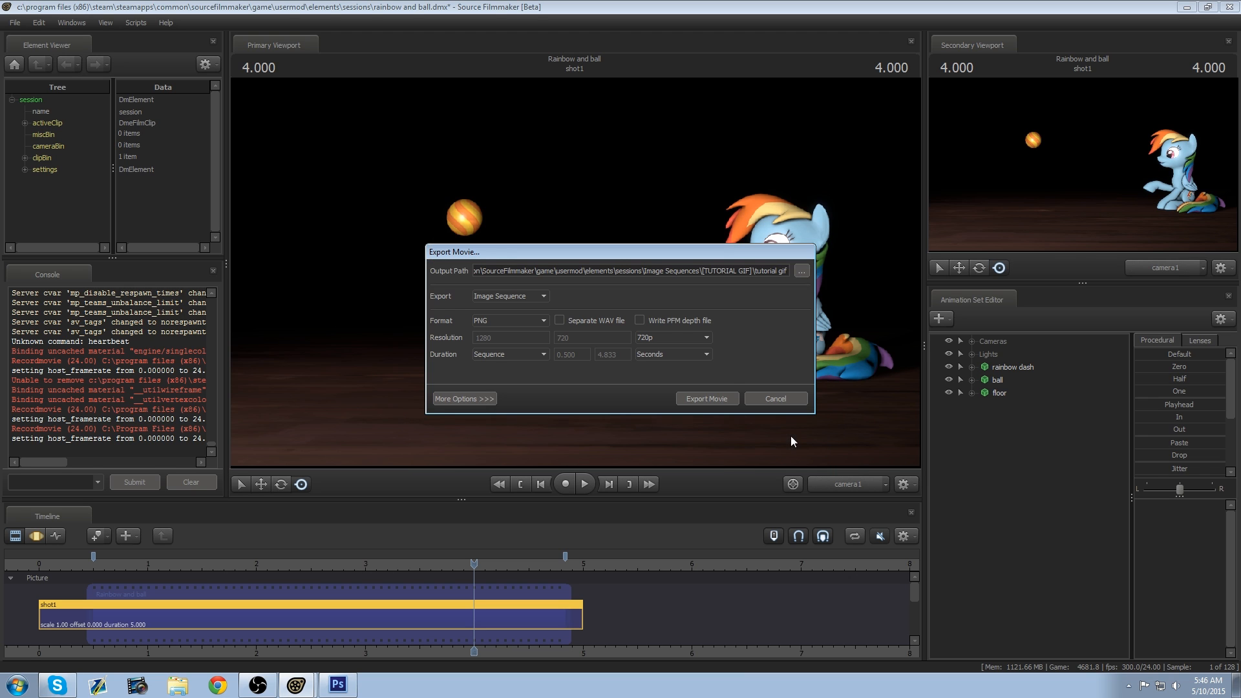
Step: Start rendering the image sequence and open a file browser at the usermod elements folder
{"action": "left_click", "coordinate": [707, 399]}
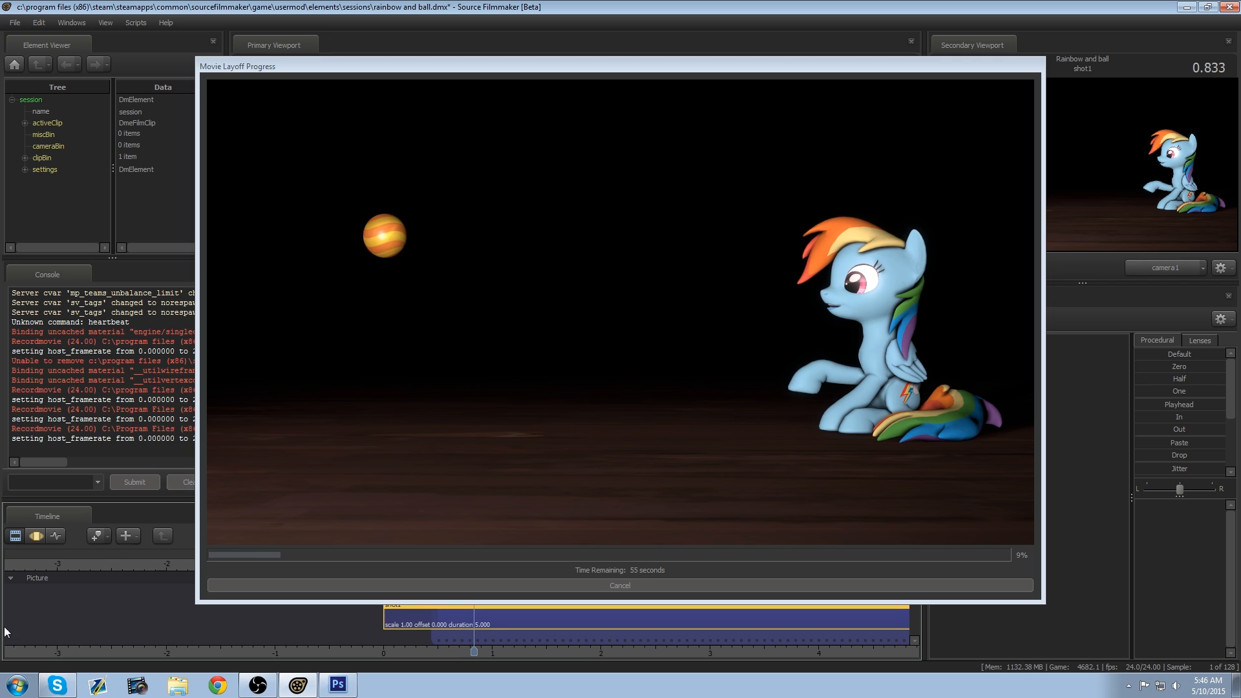
{"action": "left_click", "coordinate": [177, 686]}
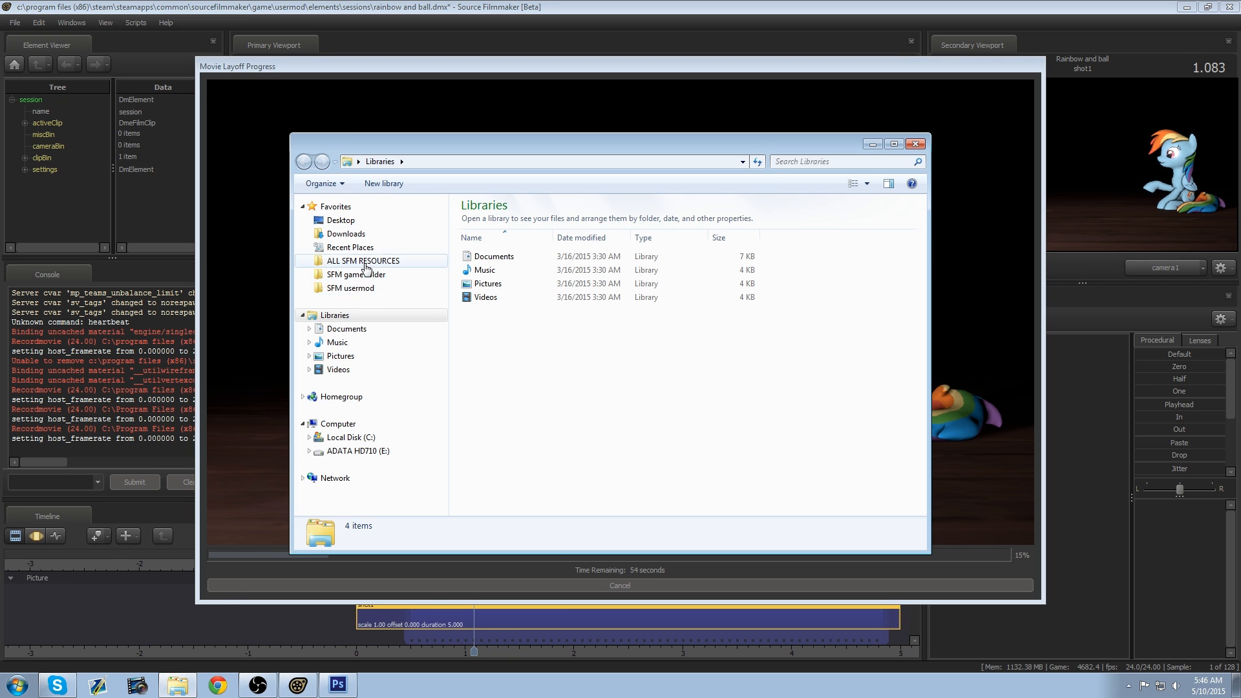
{"action": "left_click", "coordinate": [349, 288]}
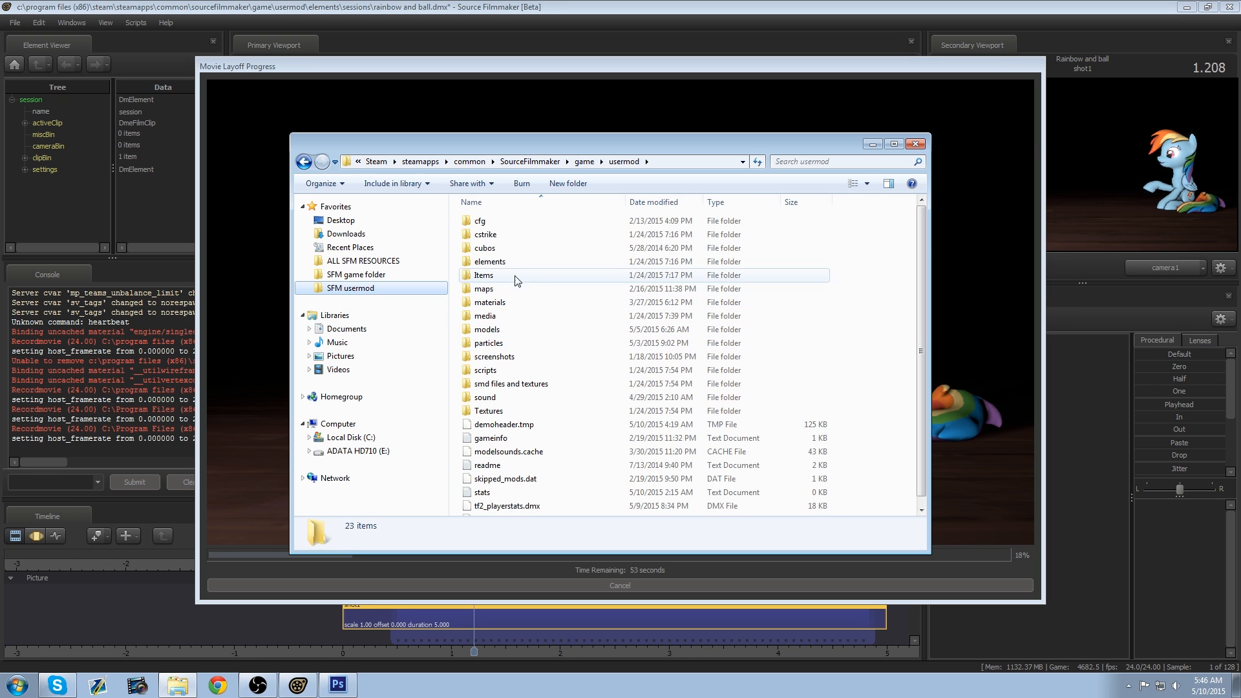
{"action": "double_click", "coordinate": [493, 262]}
Step: Browse into sessions\Image Sequences\[TUTORIAL GIF] to check the rendered frames
{"action": "double_click", "coordinate": [488, 235]}
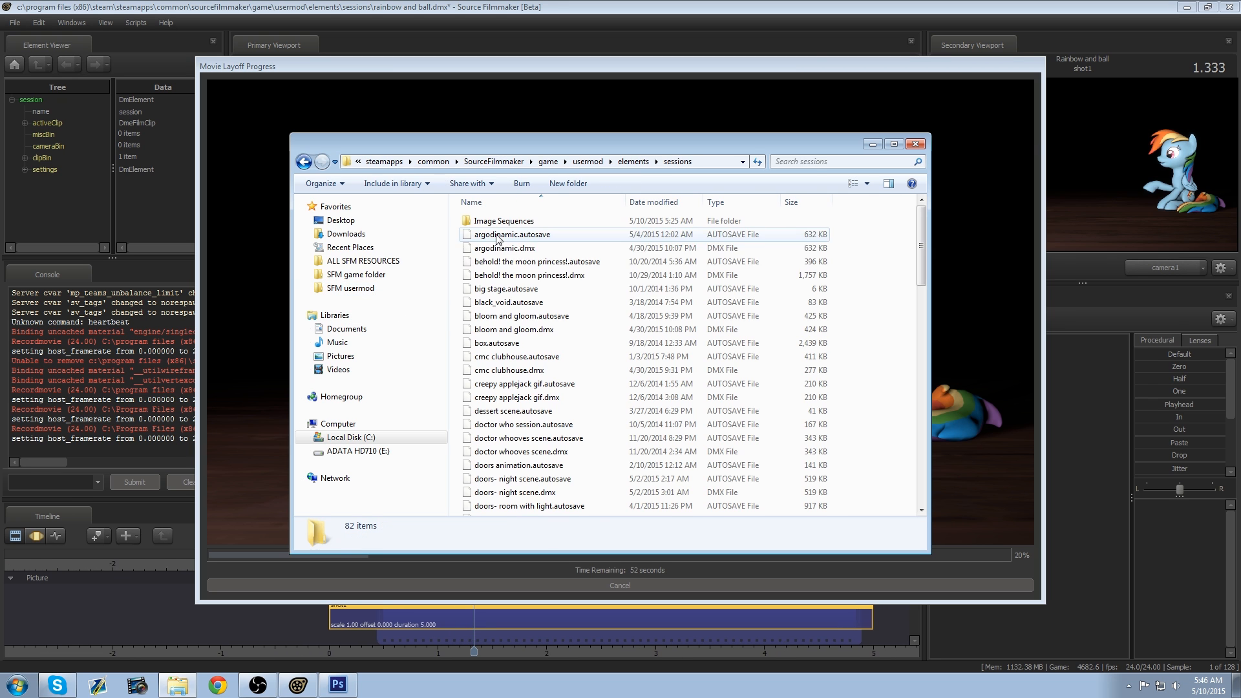
{"action": "left_click", "coordinate": [505, 222]}
{"action": "double_click", "coordinate": [506, 226]}
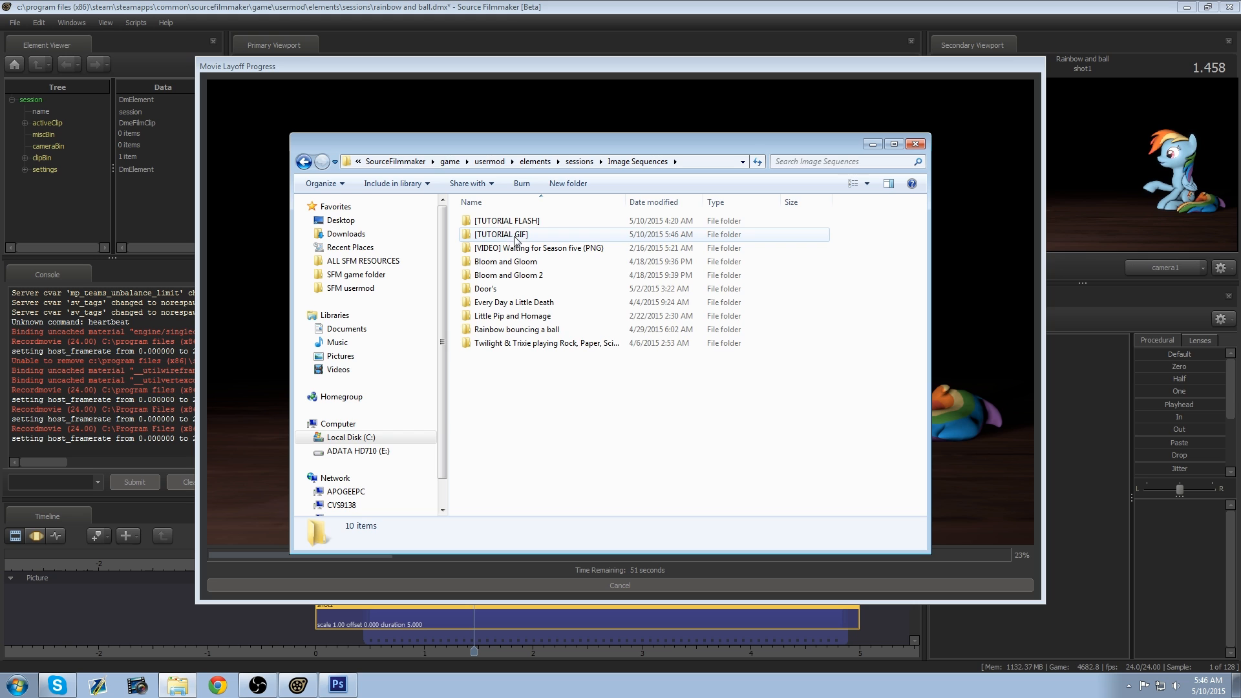
{"action": "double_click", "coordinate": [511, 238]}
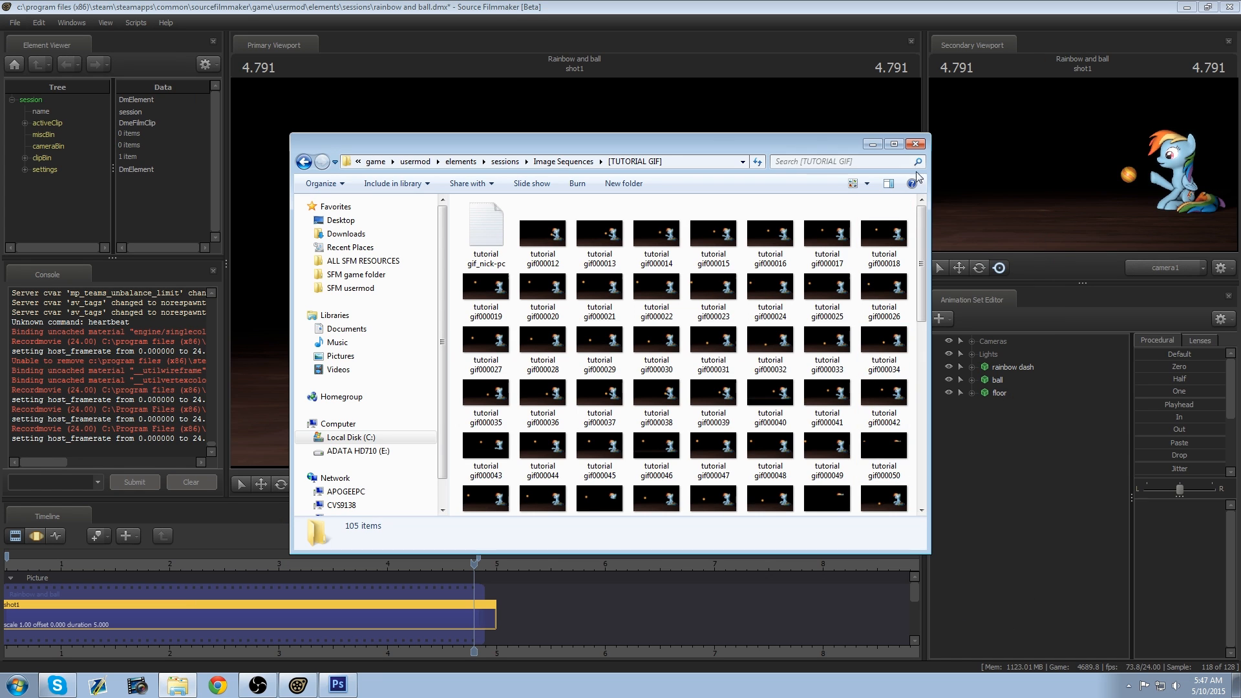
Step: Close the file browser, minimize Source Filmmaker and bring up Photoshop's File menu
{"action": "left_click", "coordinate": [918, 145]}
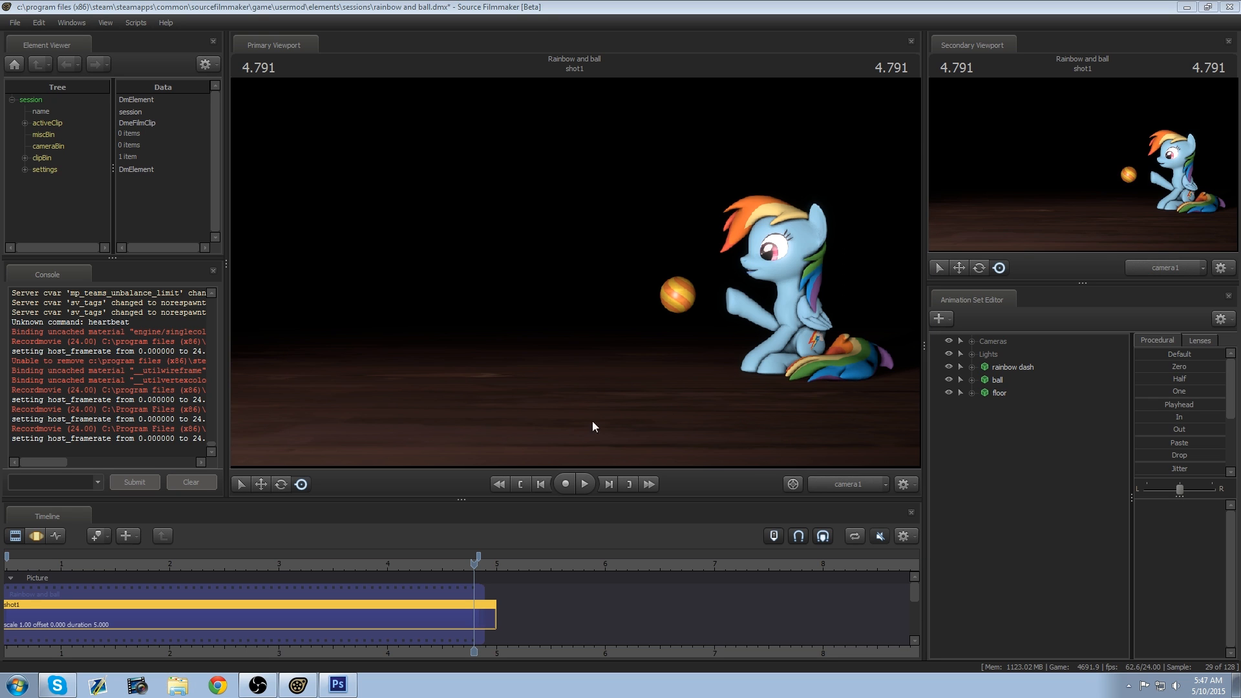
{"action": "left_click", "coordinate": [1188, 10]}
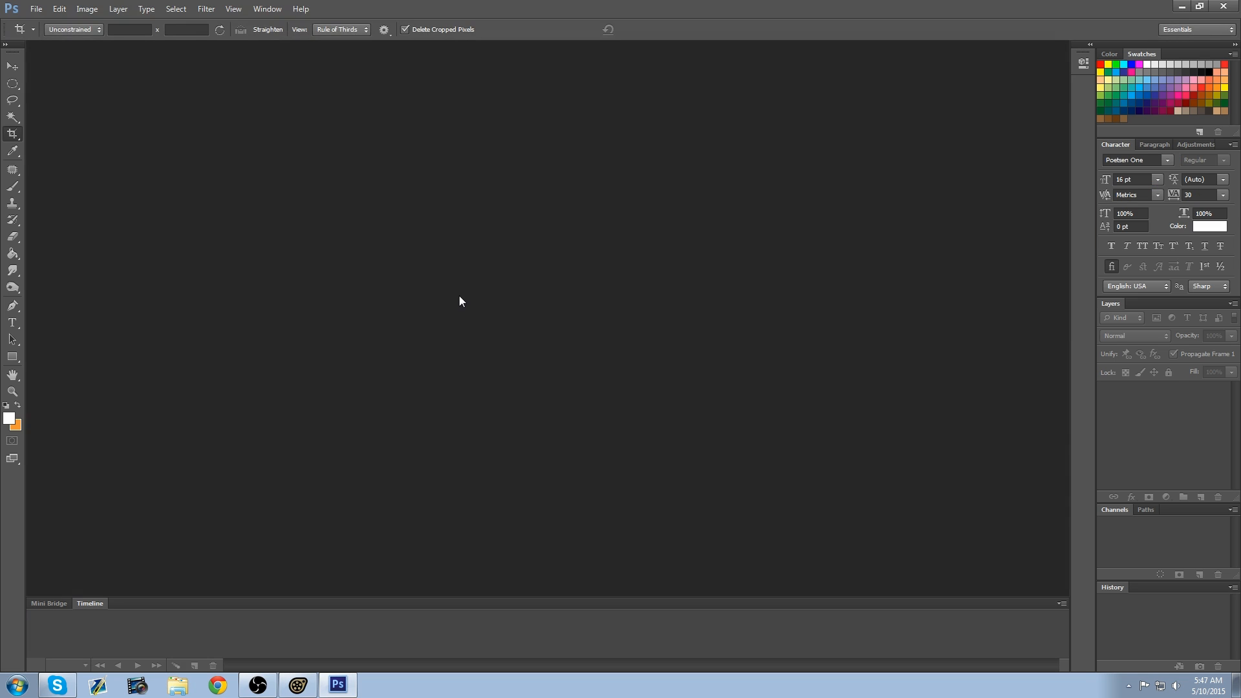
{"action": "left_click", "coordinate": [35, 10]}
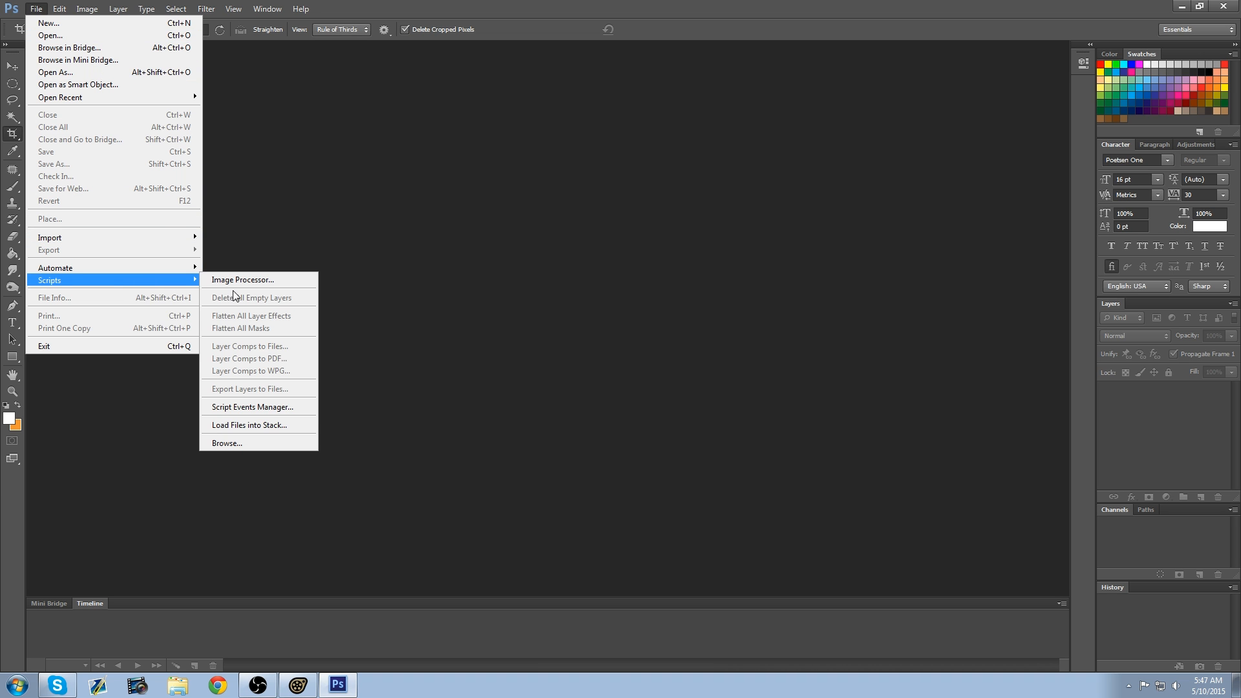
{"action": "mouse_move", "coordinate": [50, 281]}
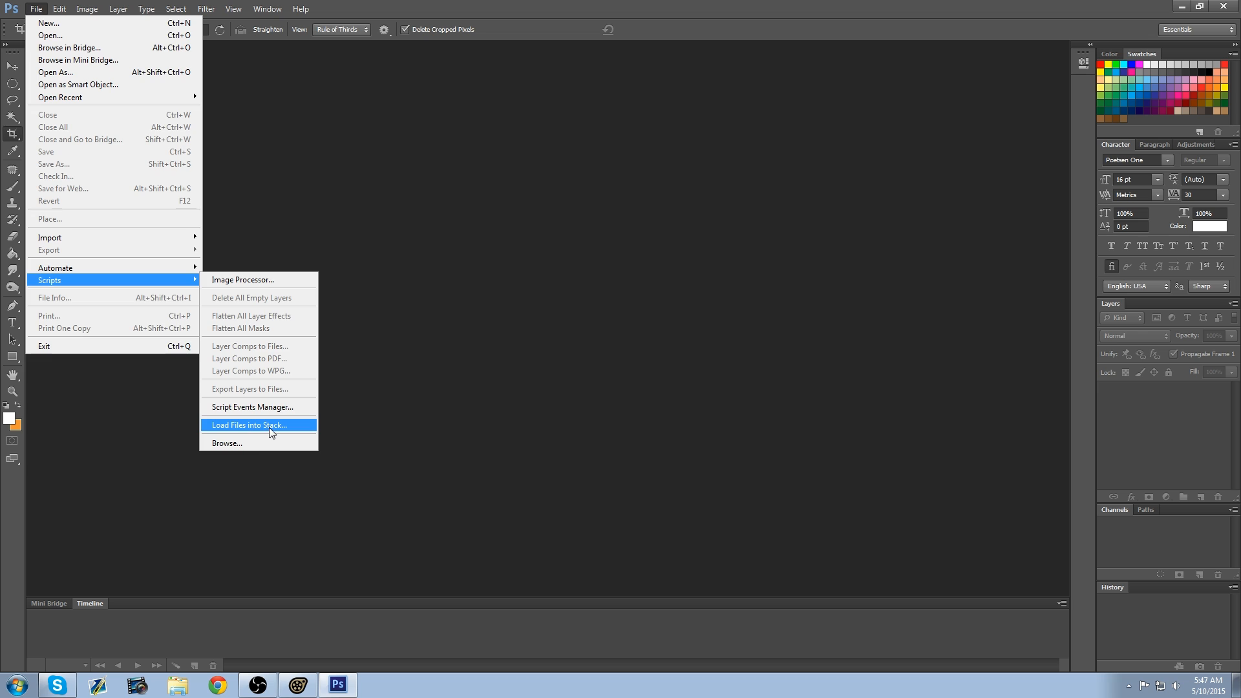
Step: Load frames tutorial gif000012 through gif000115 into one stack of layers via Load Files into Stack
{"action": "left_click", "coordinate": [269, 427]}
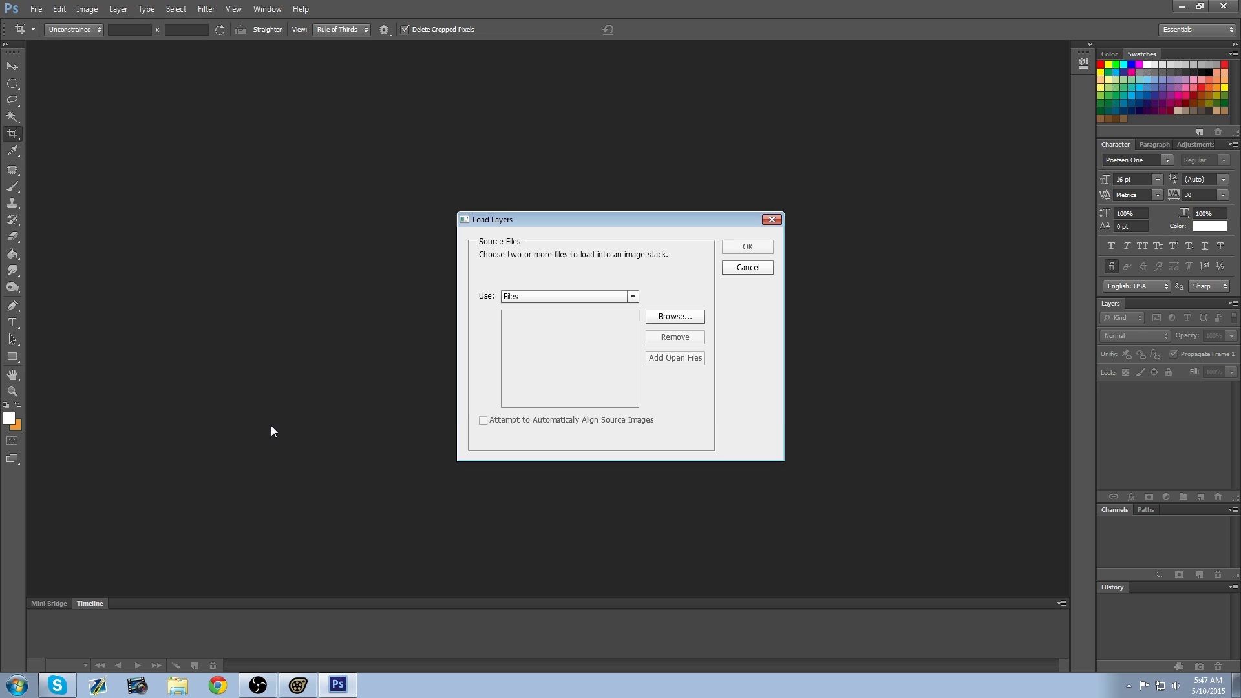
{"action": "left_click", "coordinate": [673, 319]}
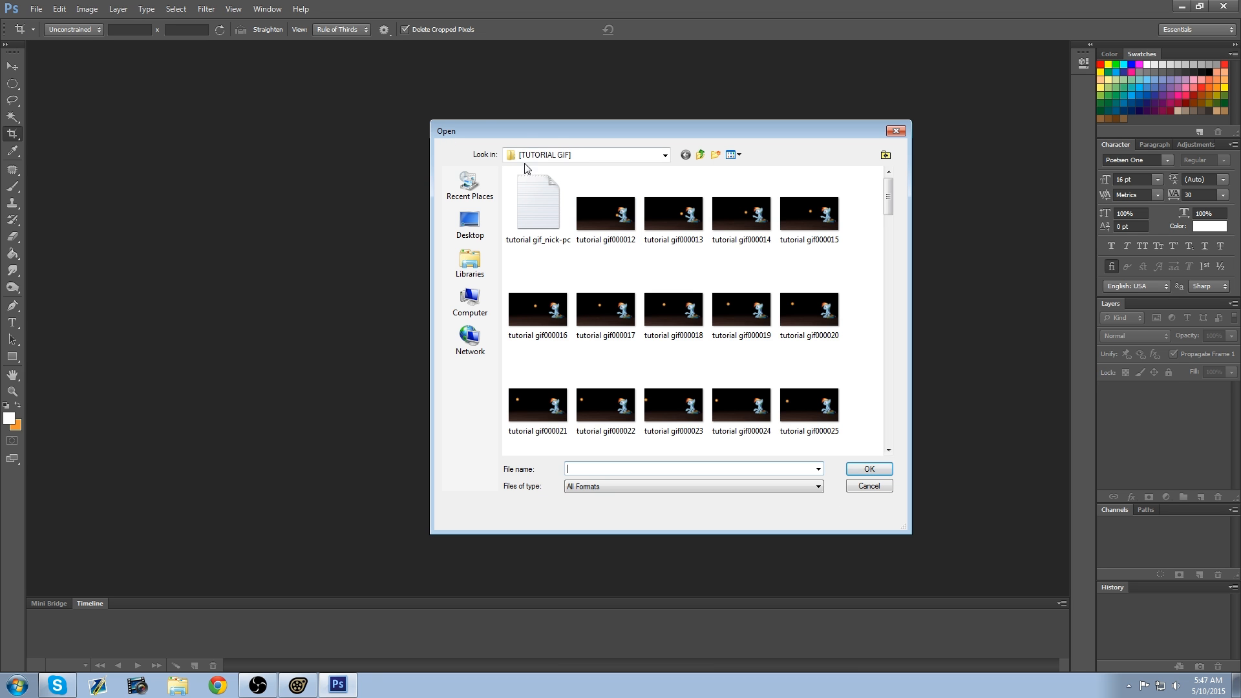
{"action": "left_click", "coordinate": [599, 212]}
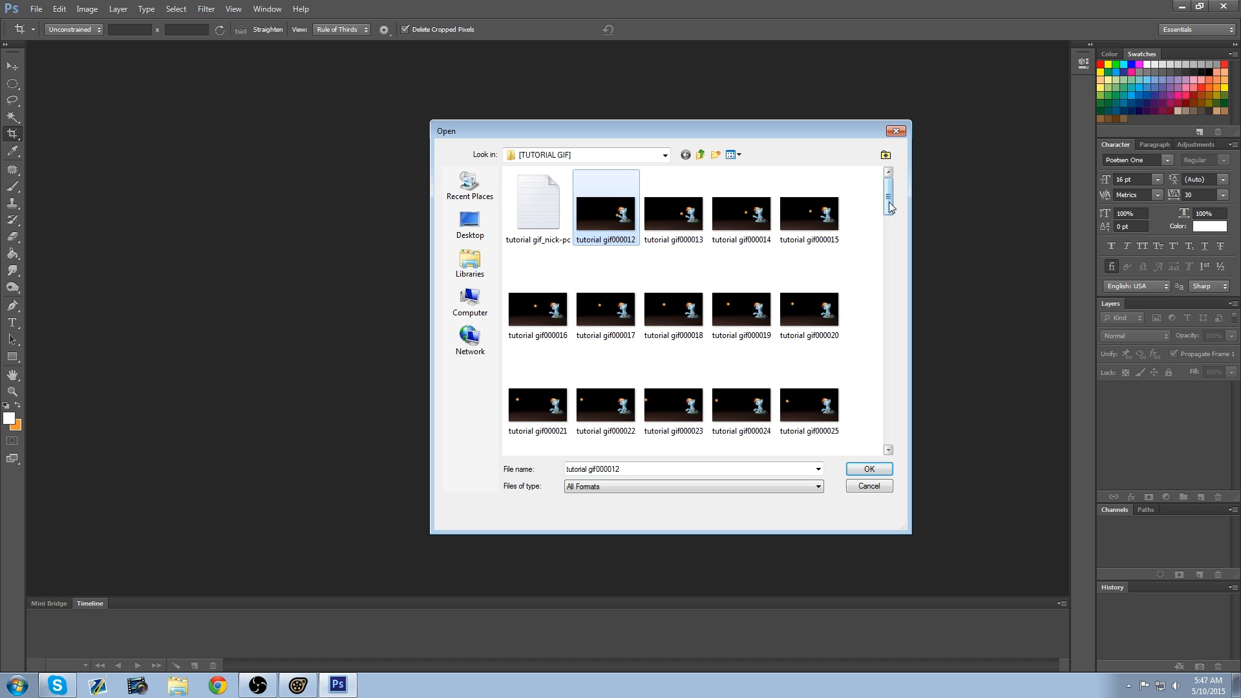
{"action": "left_click_drag", "start_coordinate": [890, 203], "coordinate": [885, 437]}
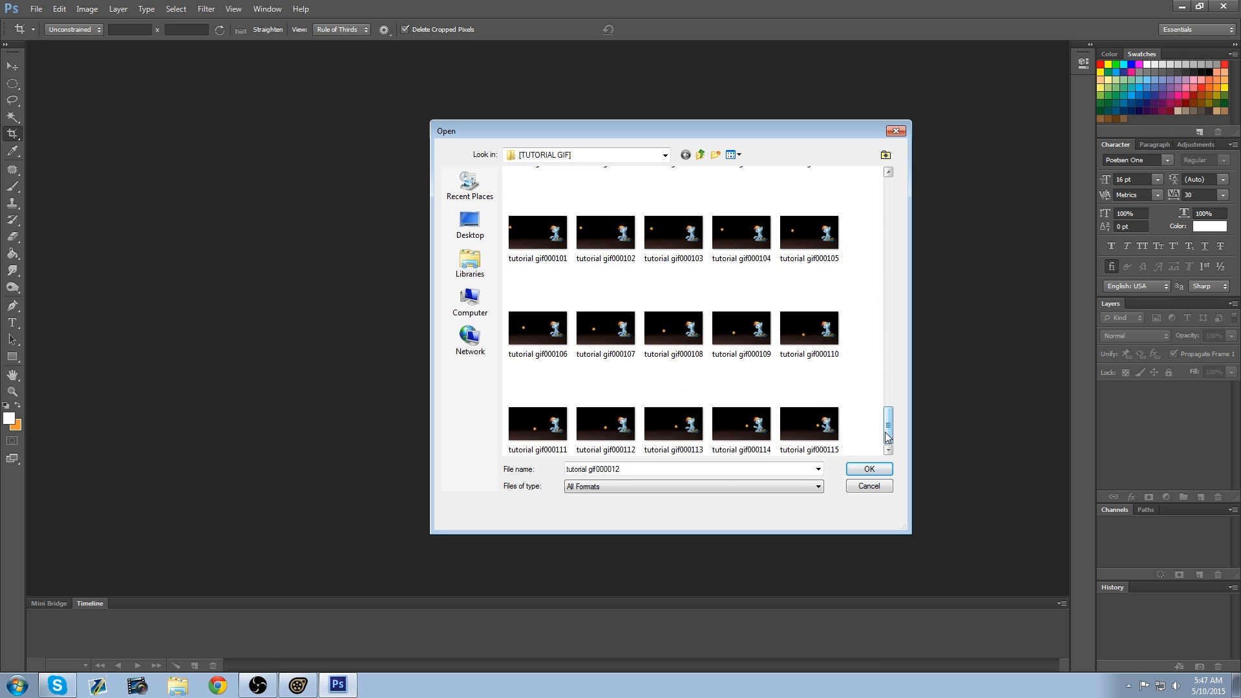
{"action": "left_click", "coordinate": [802, 418], "text": "shift"}
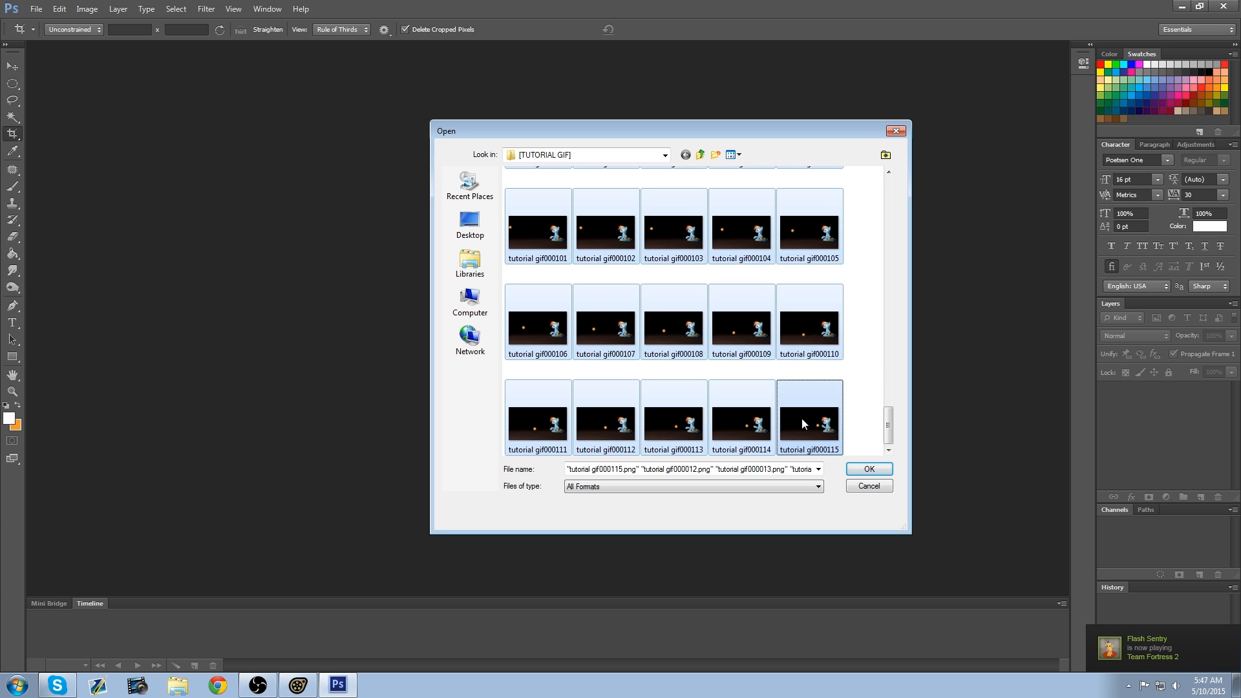
{"action": "left_click", "coordinate": [865, 469]}
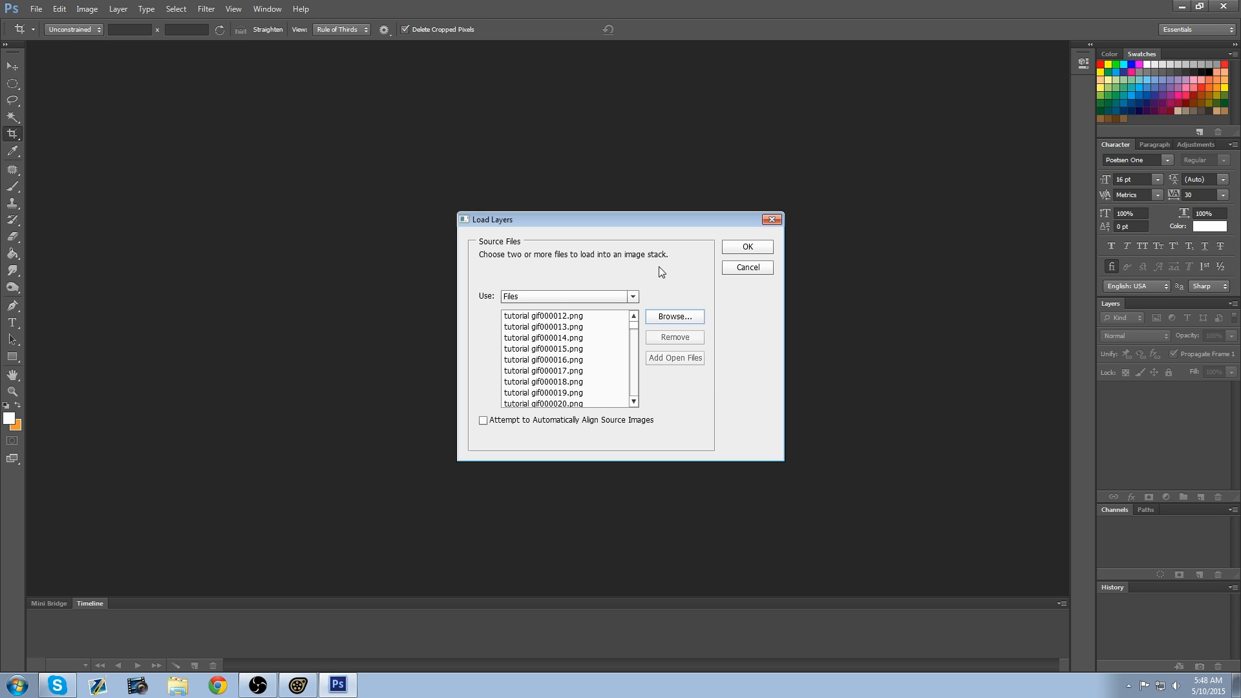
{"action": "left_click", "coordinate": [749, 248]}
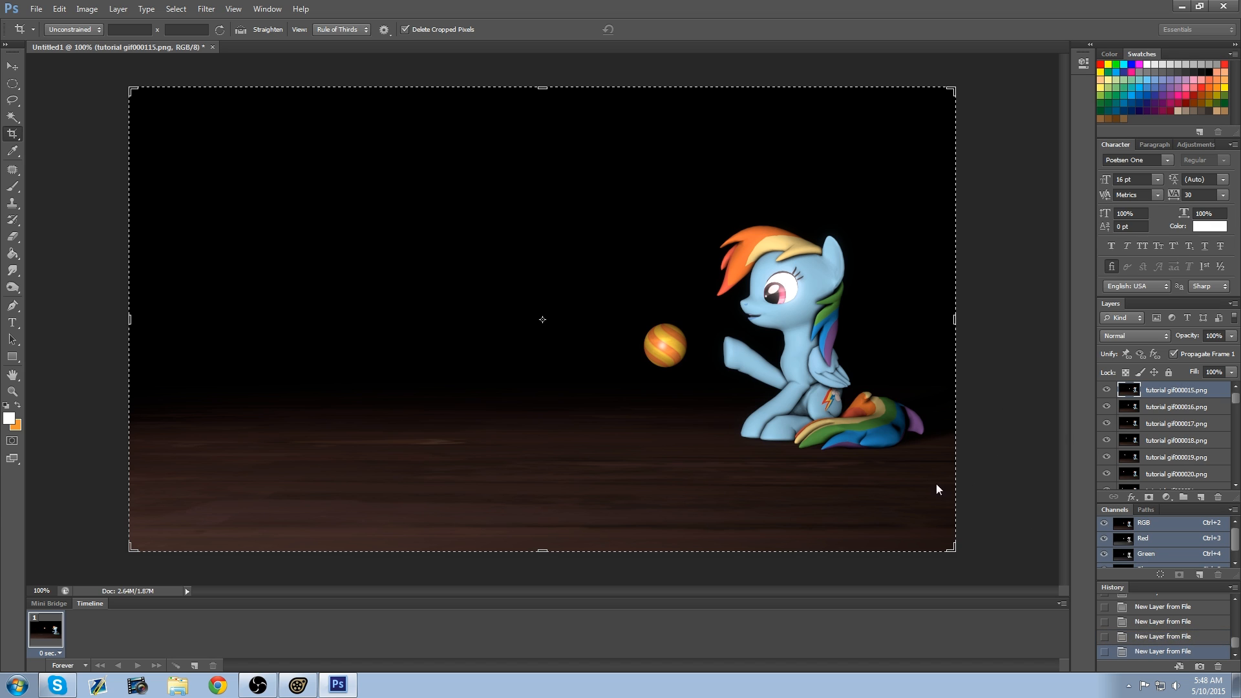
Step: Make one animation frame per layer from the Timeline menu and play the ball animation
{"action": "left_click", "coordinate": [1062, 603]}
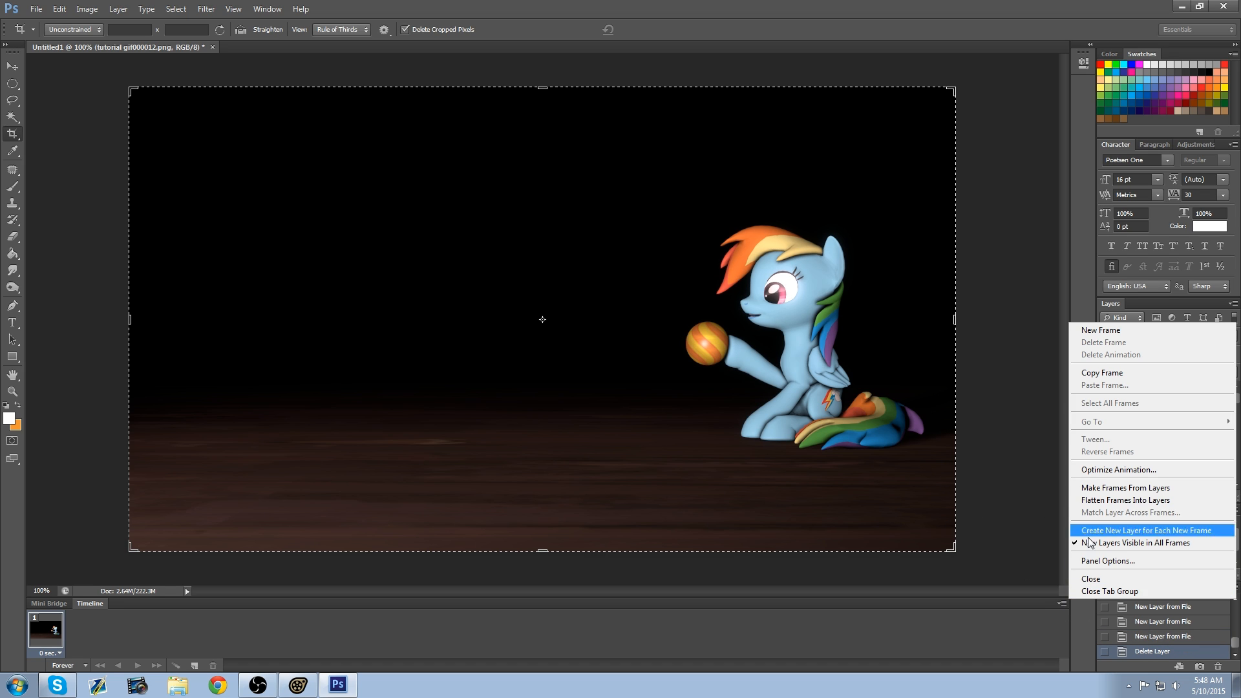
{"action": "left_click", "coordinate": [1132, 487]}
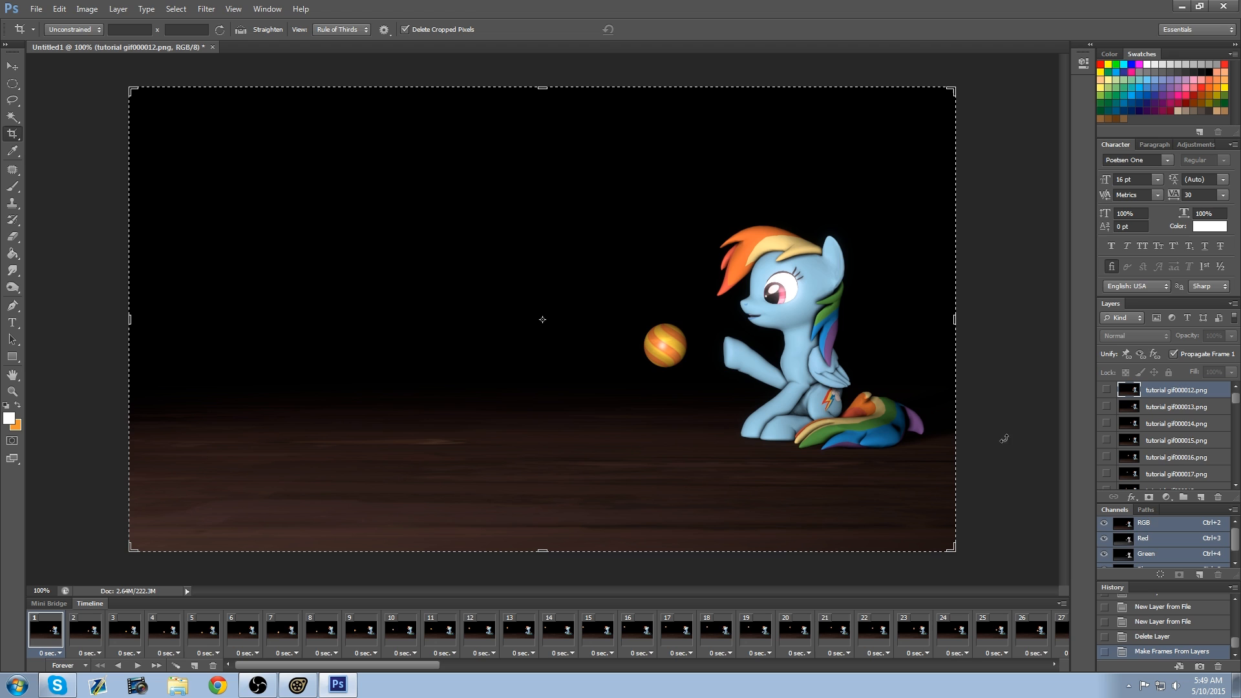
{"action": "key", "text": "space"}
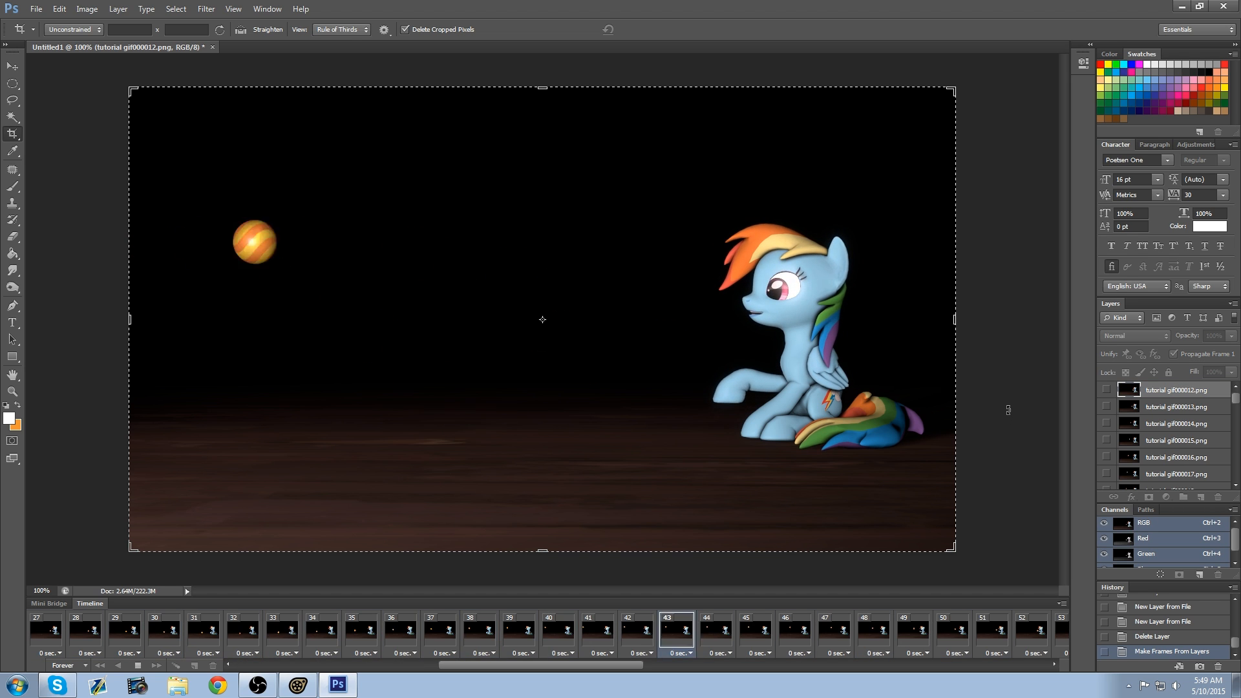
Step: Reverse the order of the animation frames from the Timeline menu
{"action": "left_click", "coordinate": [1063, 603]}
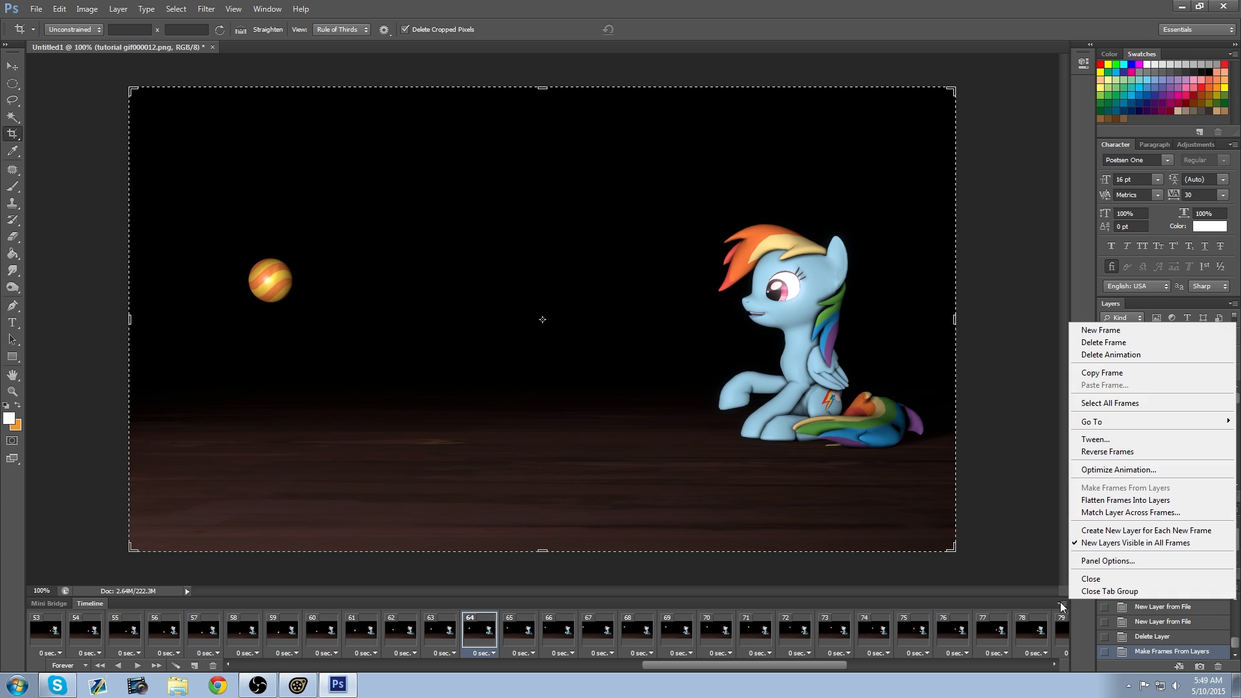
{"action": "left_click", "coordinate": [1122, 453]}
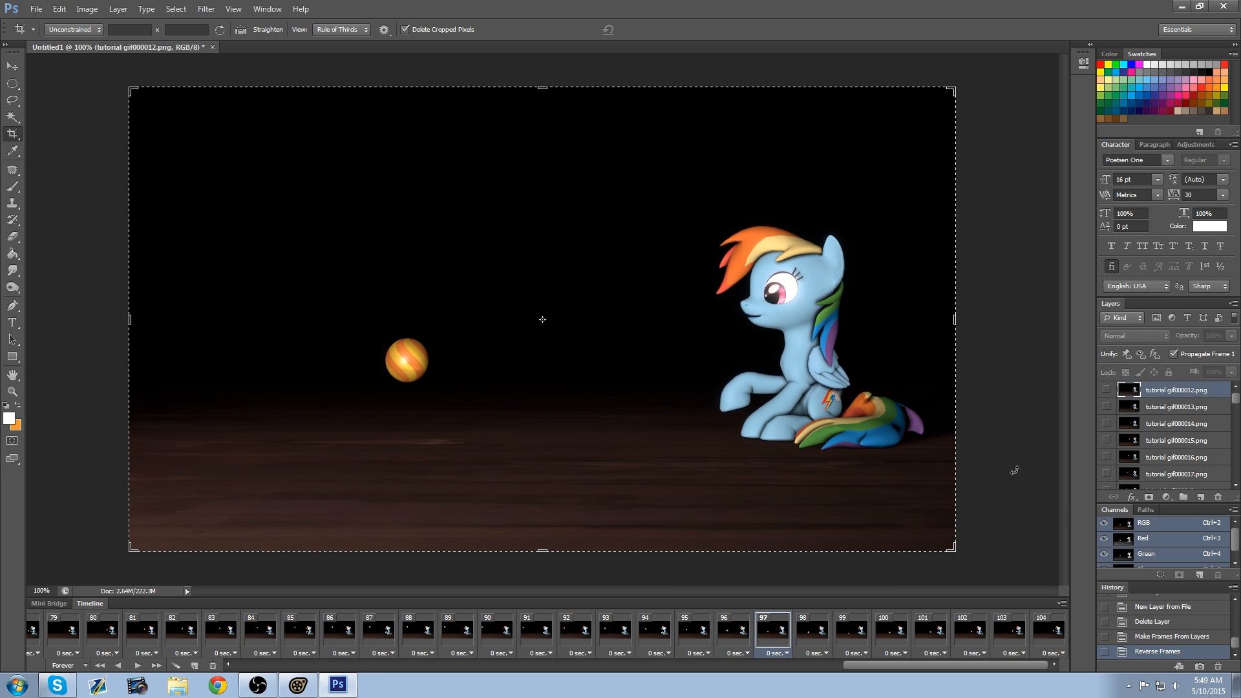
Step: Select all frames and set a custom delay of 0.04 seconds
{"action": "left_click", "coordinate": [1063, 604]}
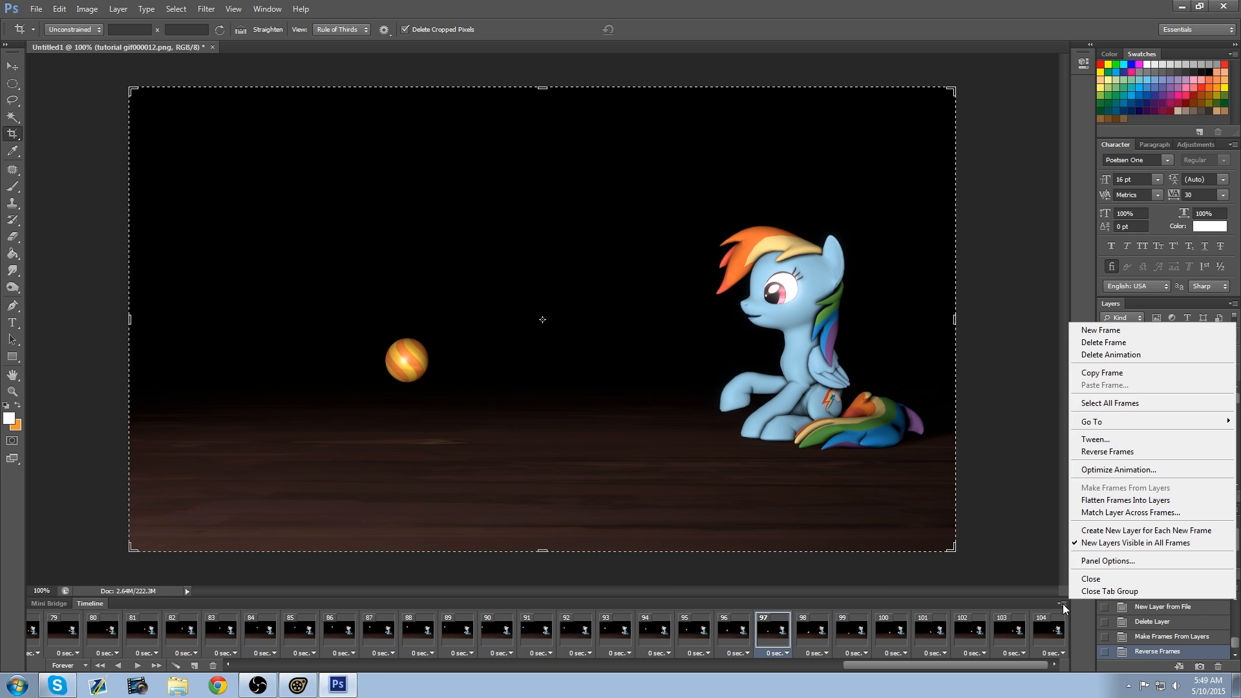
{"action": "left_click", "coordinate": [1086, 402]}
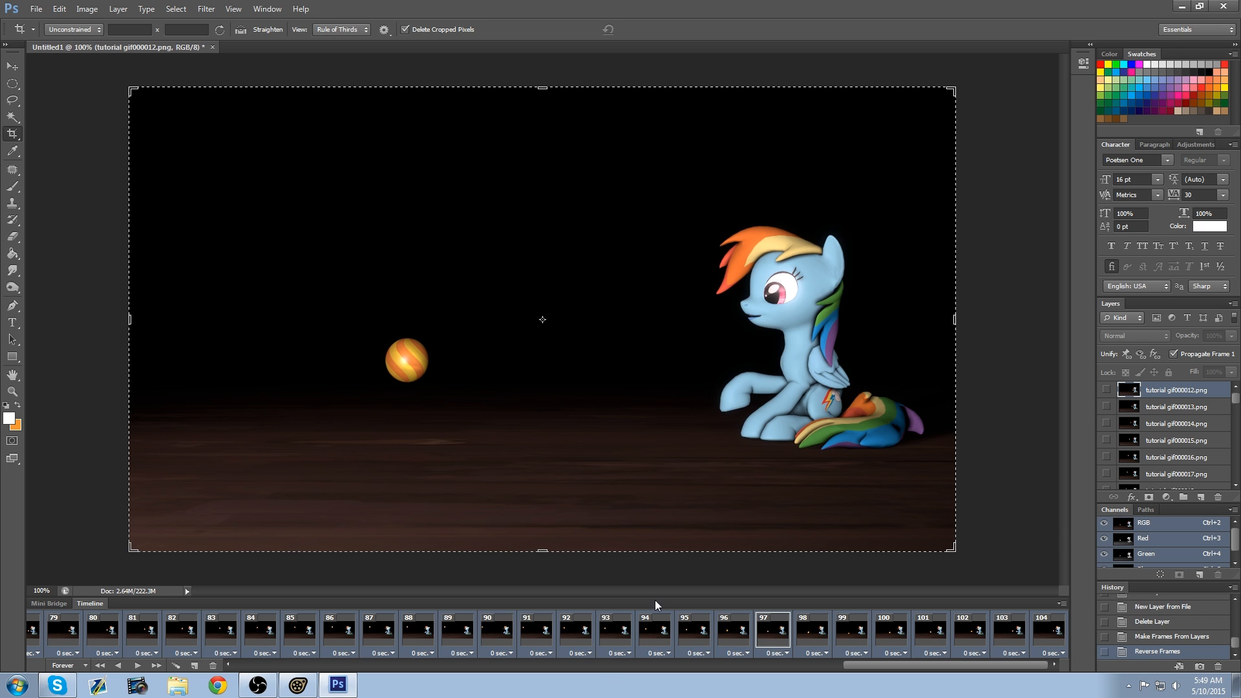
{"action": "left_click", "coordinate": [616, 654]}
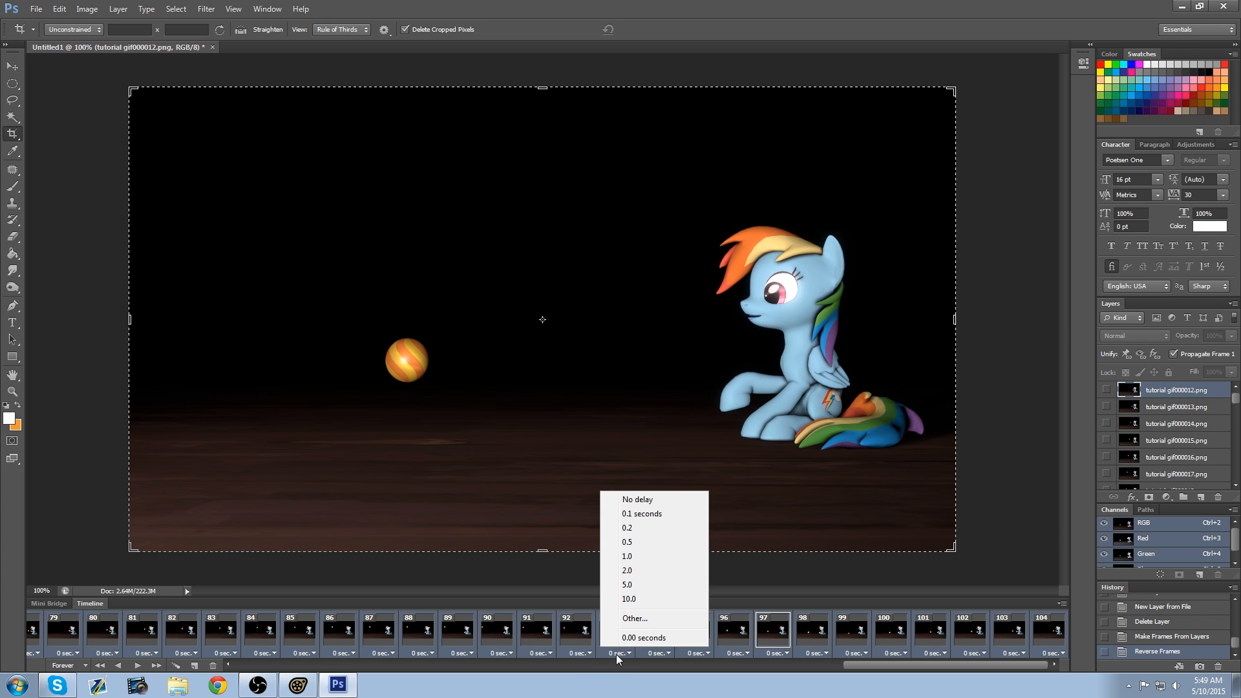
{"action": "left_click", "coordinate": [642, 626]}
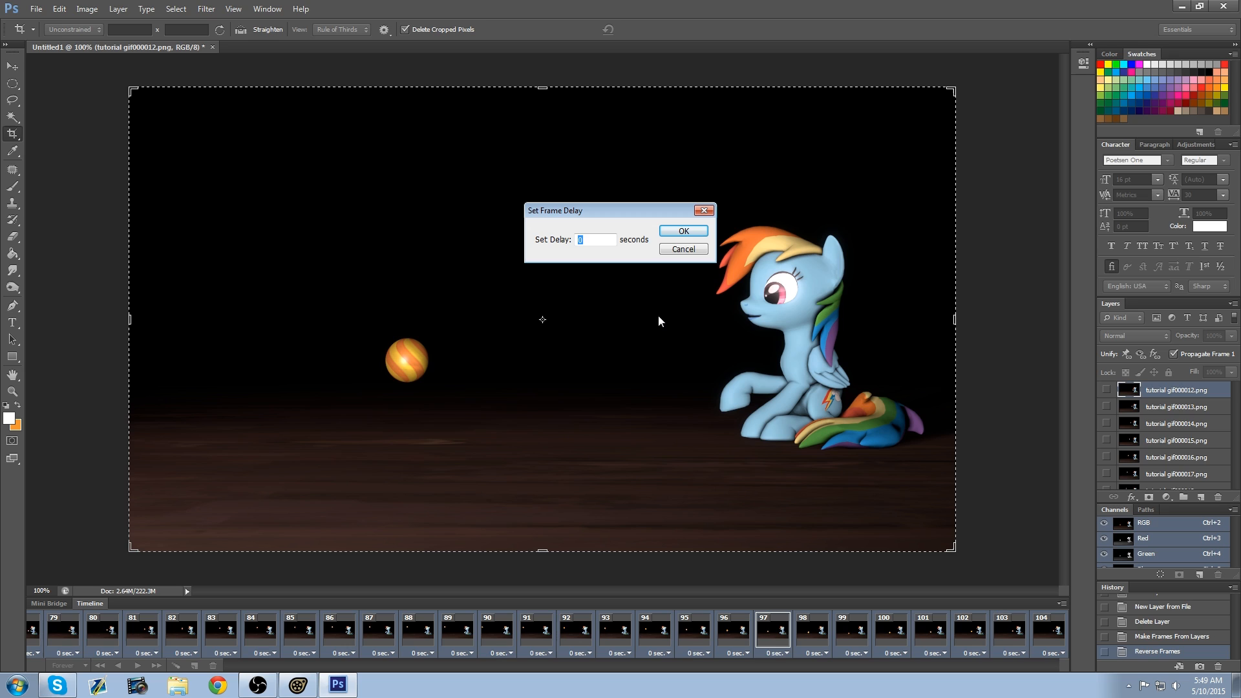
{"action": "type", "text": ".04"}
{"action": "left_click", "coordinate": [685, 233]}
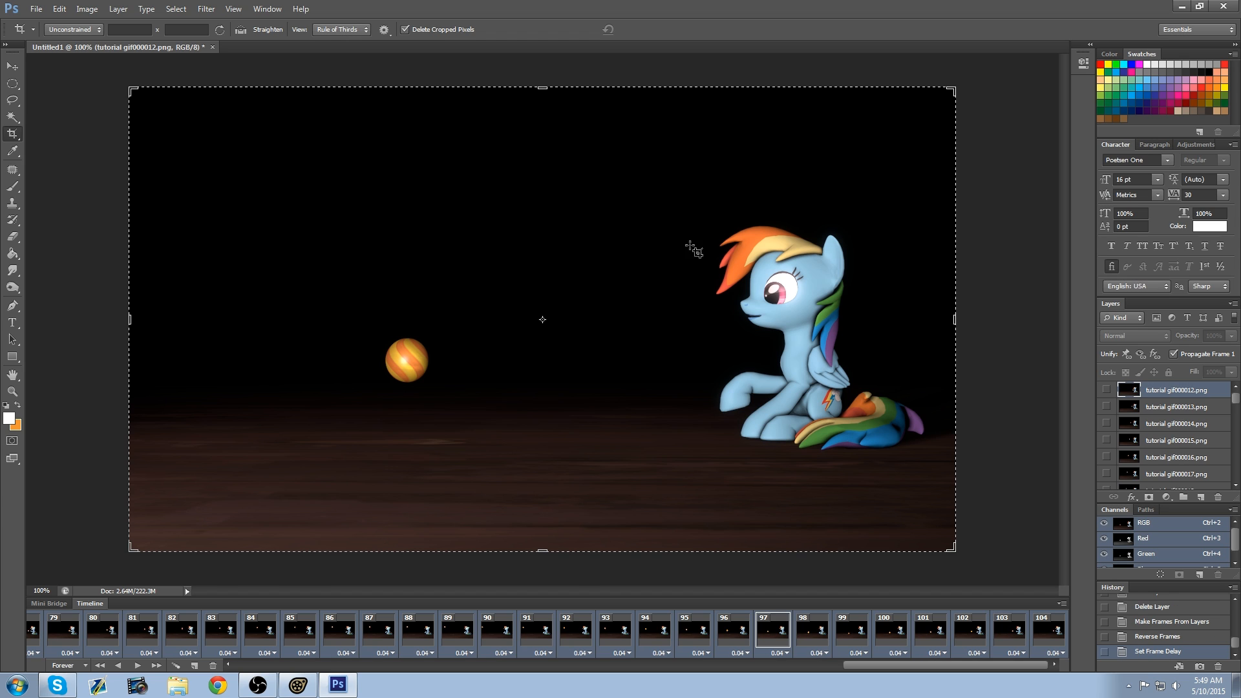
Step: In Save for Web, reduce the GIF image width from 1280 to 600 px
{"action": "left_click", "coordinate": [36, 10]}
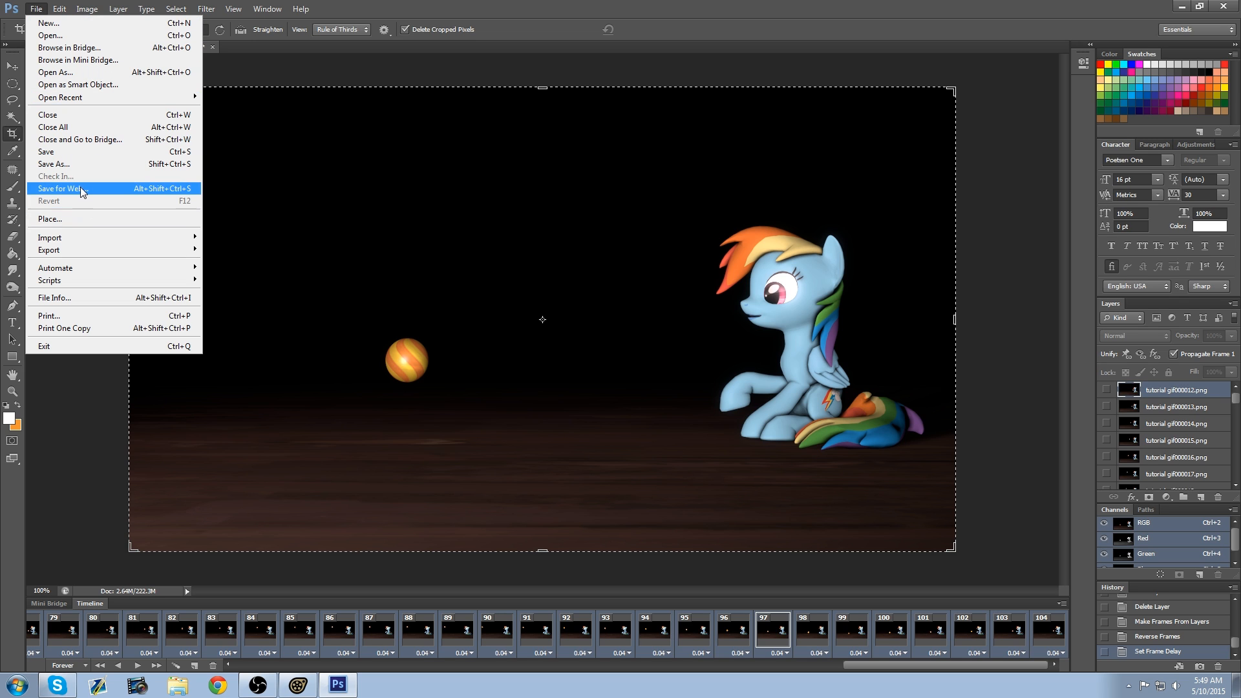
{"action": "left_click", "coordinate": [81, 189]}
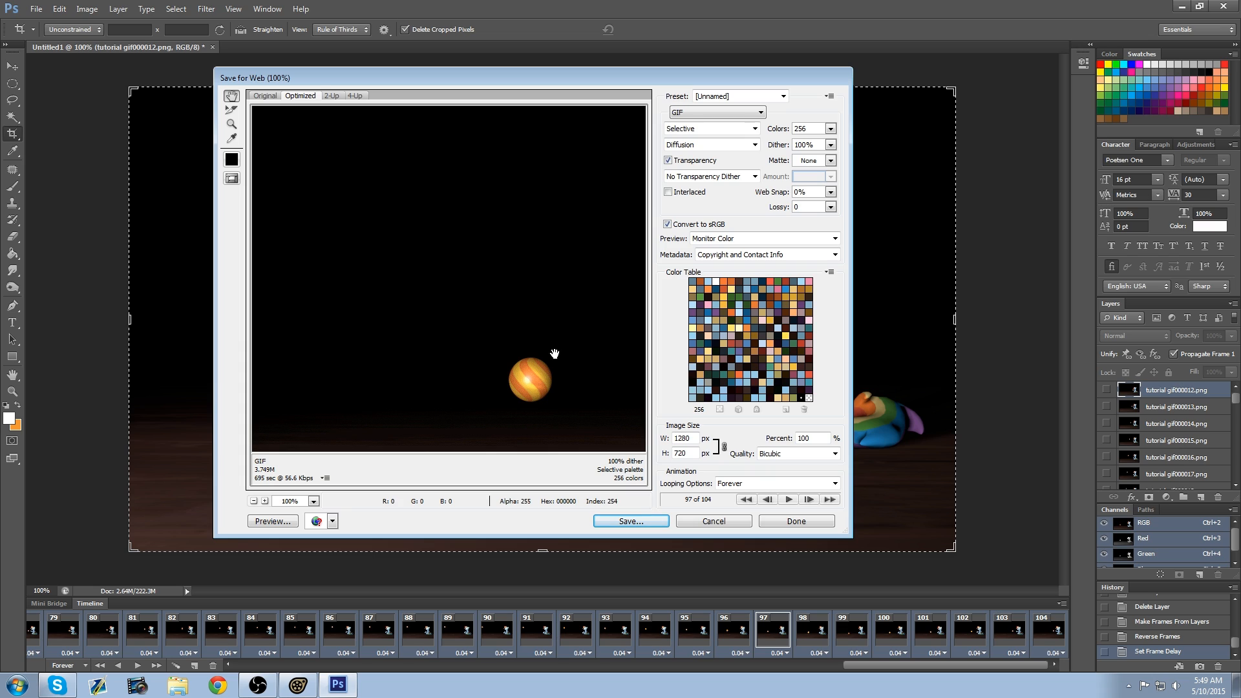
{"action": "double_click", "coordinate": [682, 438]}
{"action": "type", "text": "600"}
{"action": "left_click", "coordinate": [687, 453]}
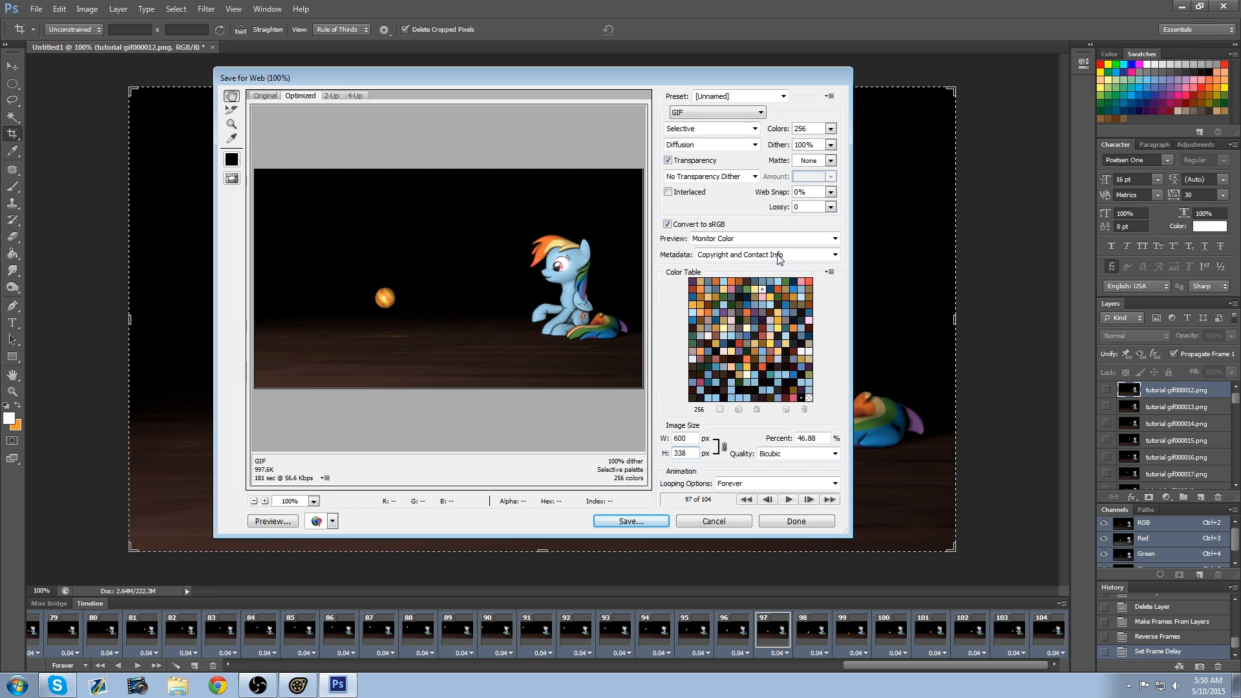
Step: Keep 256 colours and try 20% dither before settling back on 100%
{"action": "left_click", "coordinate": [830, 129]}
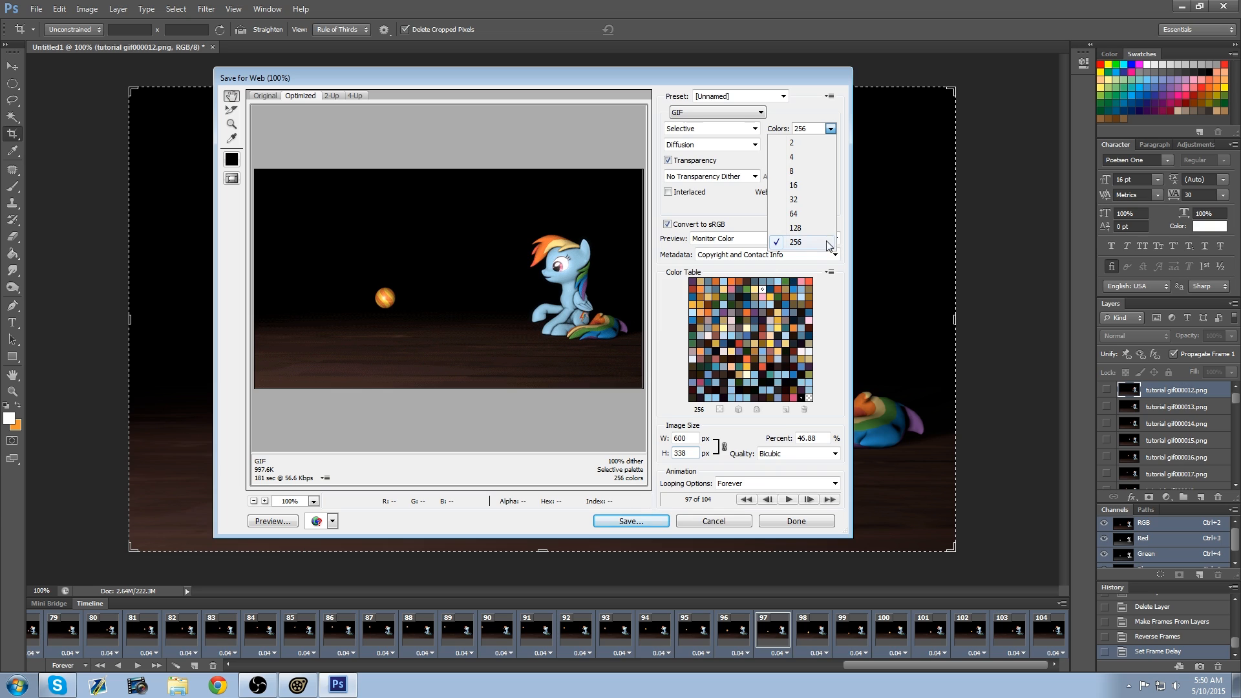
{"action": "left_click", "coordinate": [727, 203]}
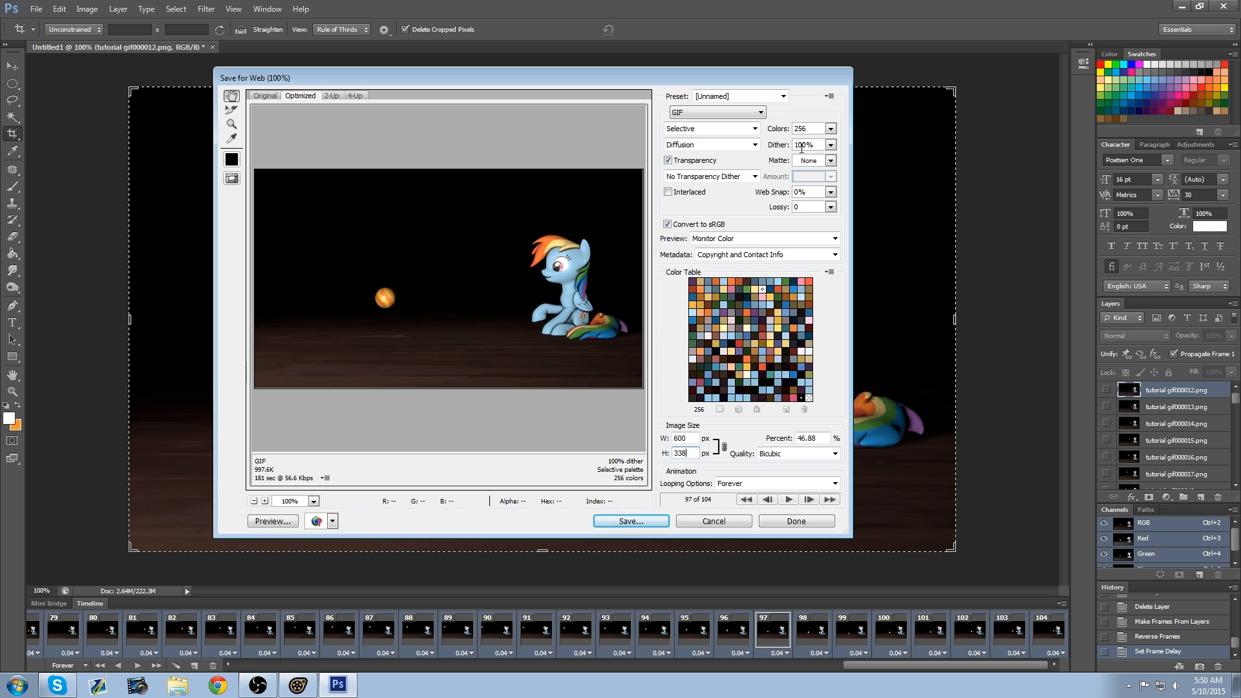
{"action": "left_click", "coordinate": [831, 144]}
{"action": "left_click_drag", "start_coordinate": [831, 162], "coordinate": [780, 162]}
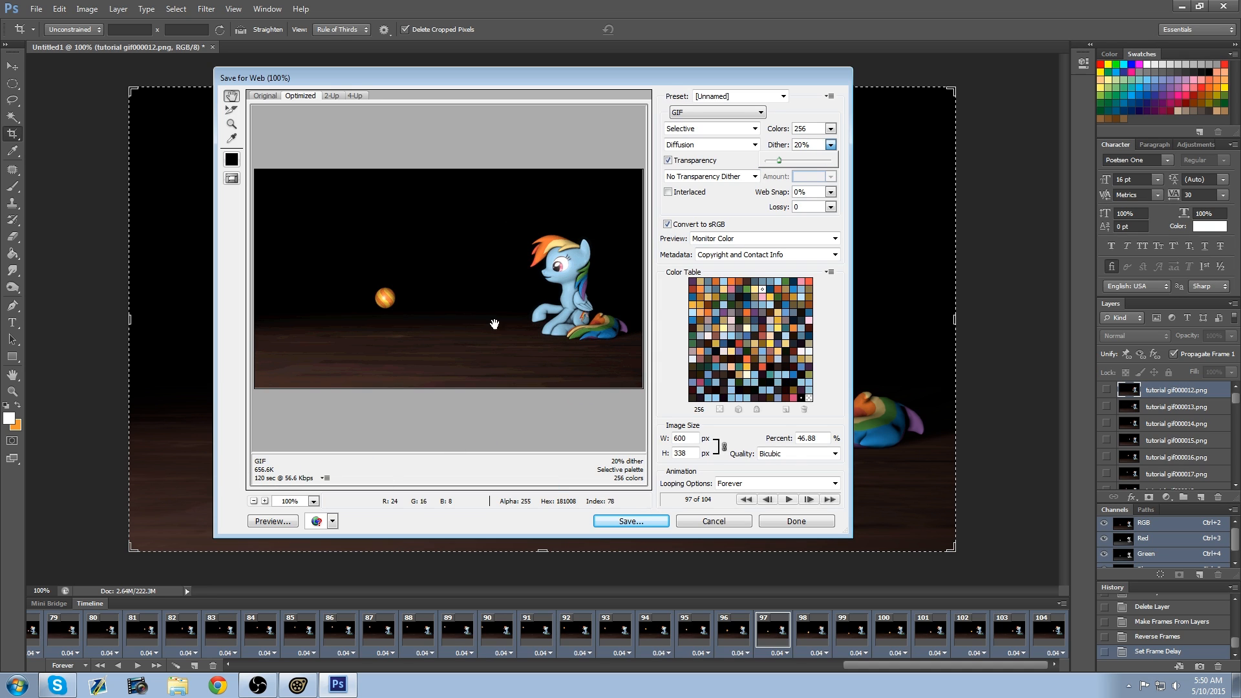
{"action": "left_click_drag", "start_coordinate": [781, 162], "coordinate": [834, 161]}
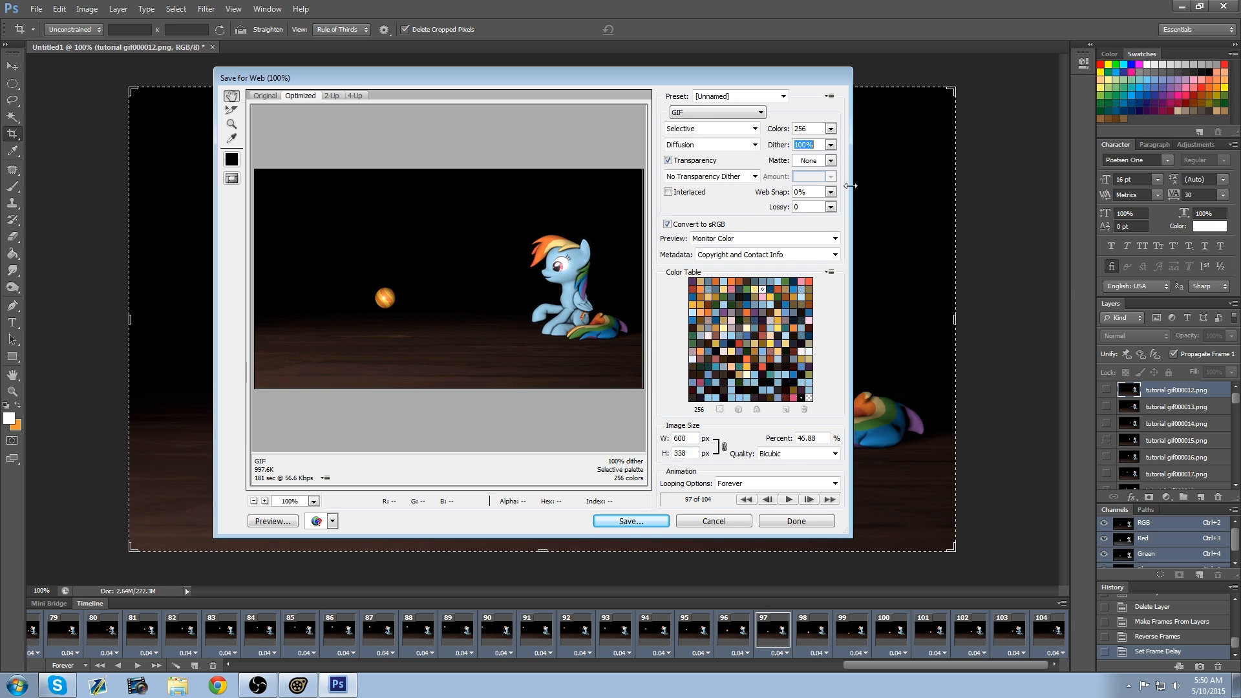
{"action": "left_click", "coordinate": [787, 499]}
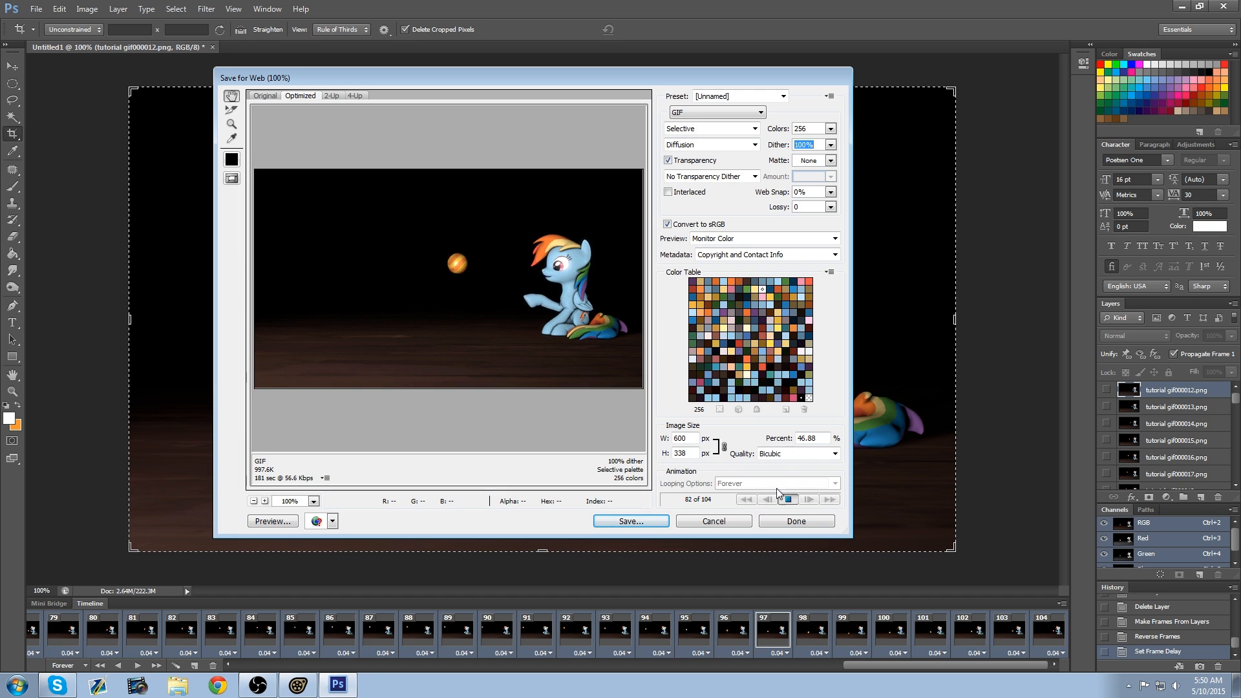
Step: Save the optimized looping GIF to the Desktop as 'test gif'
{"action": "left_click", "coordinate": [630, 521]}
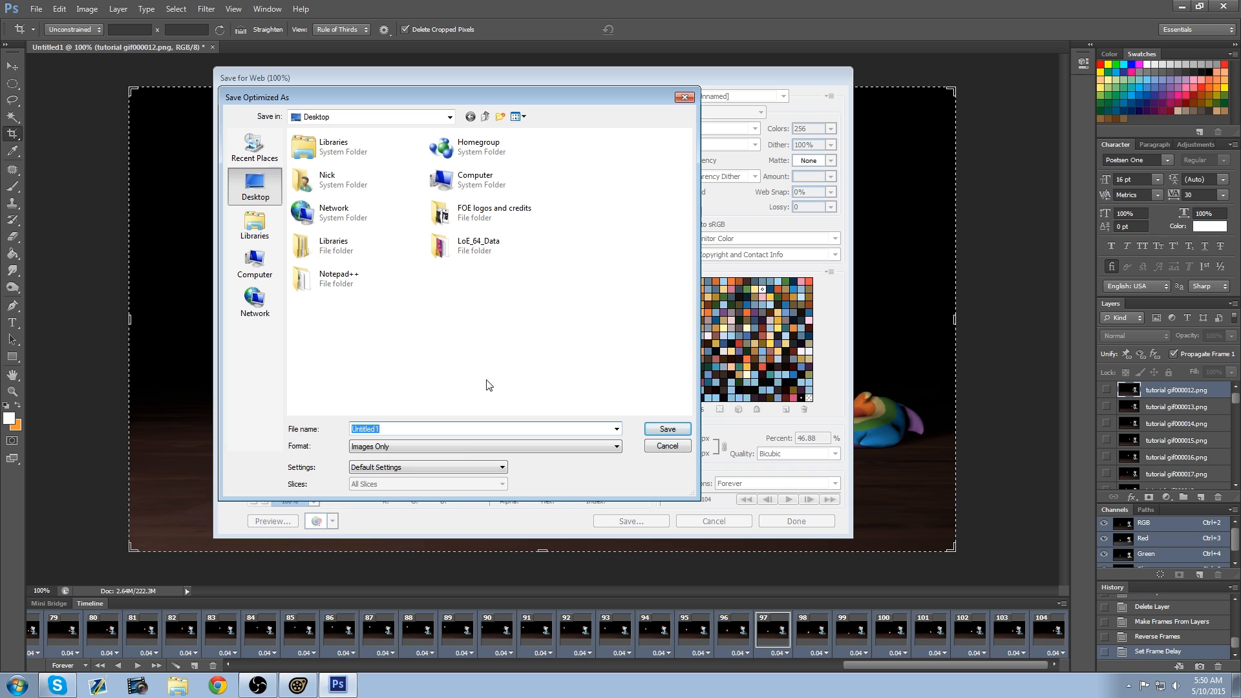
{"action": "type", "text": "test gif"}
{"action": "left_click", "coordinate": [667, 430]}
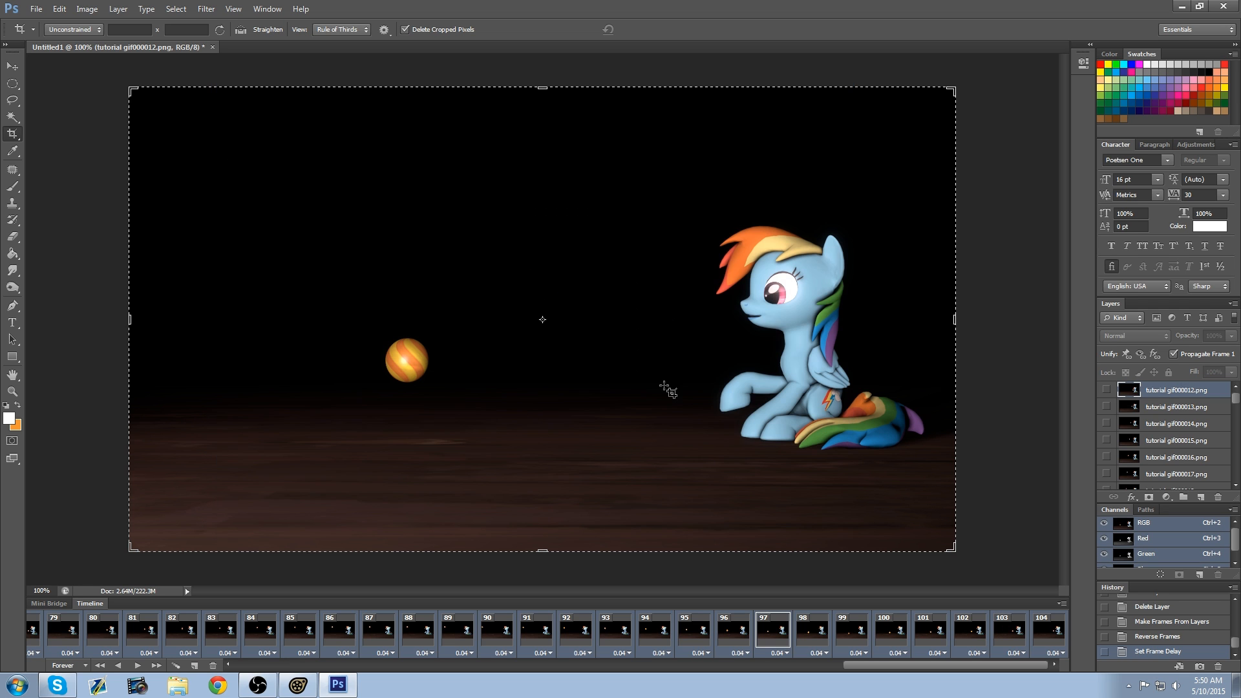
{"action": "left_click", "coordinate": [1181, 9]}
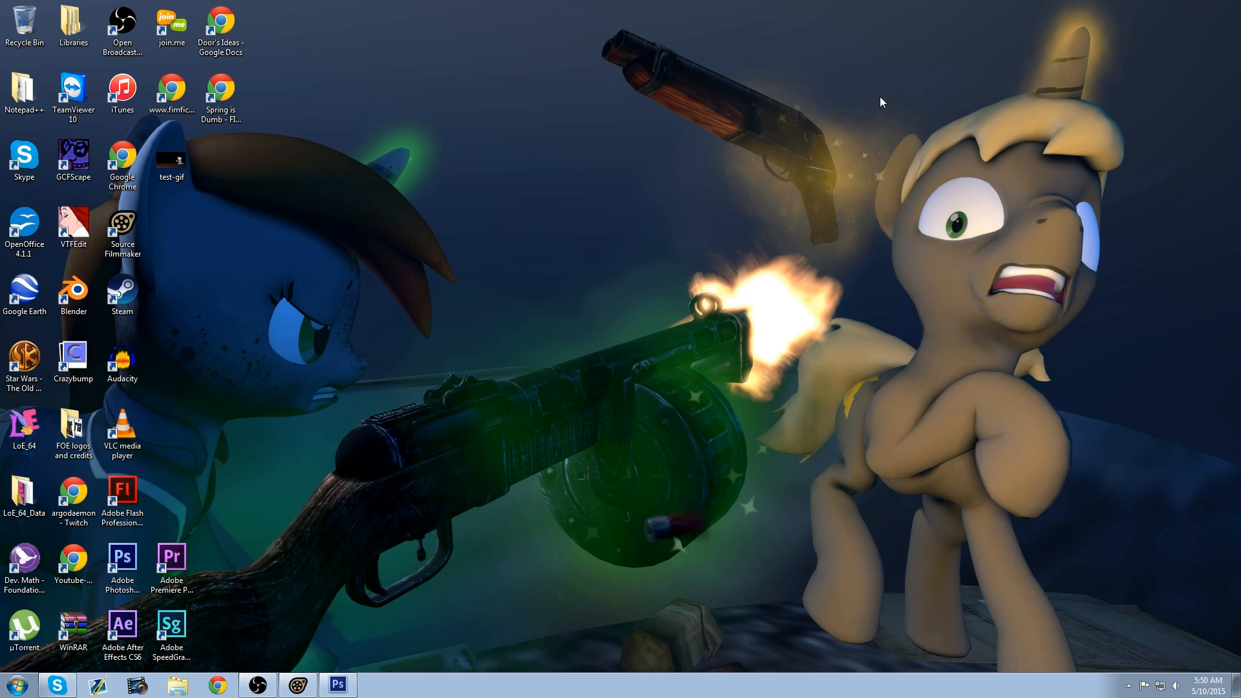
{"action": "double_click", "coordinate": [170, 161]}
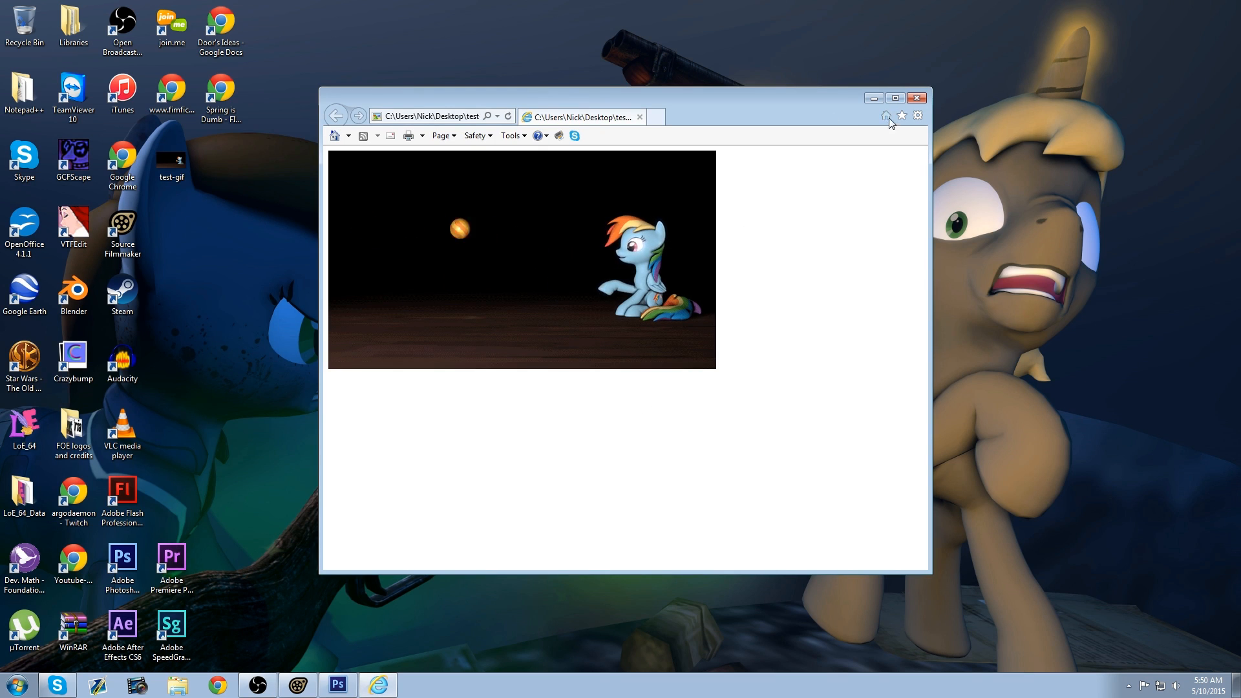
{"action": "left_click", "coordinate": [918, 98]}
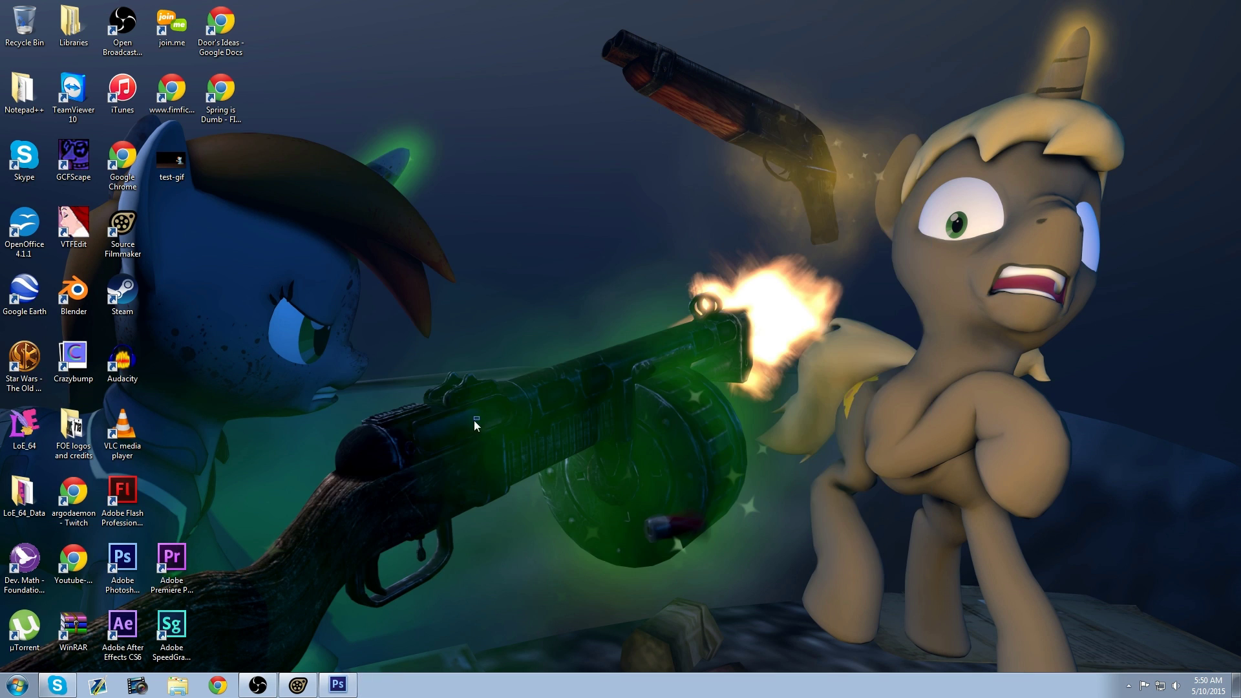
{"action": "left_click", "coordinate": [338, 685]}
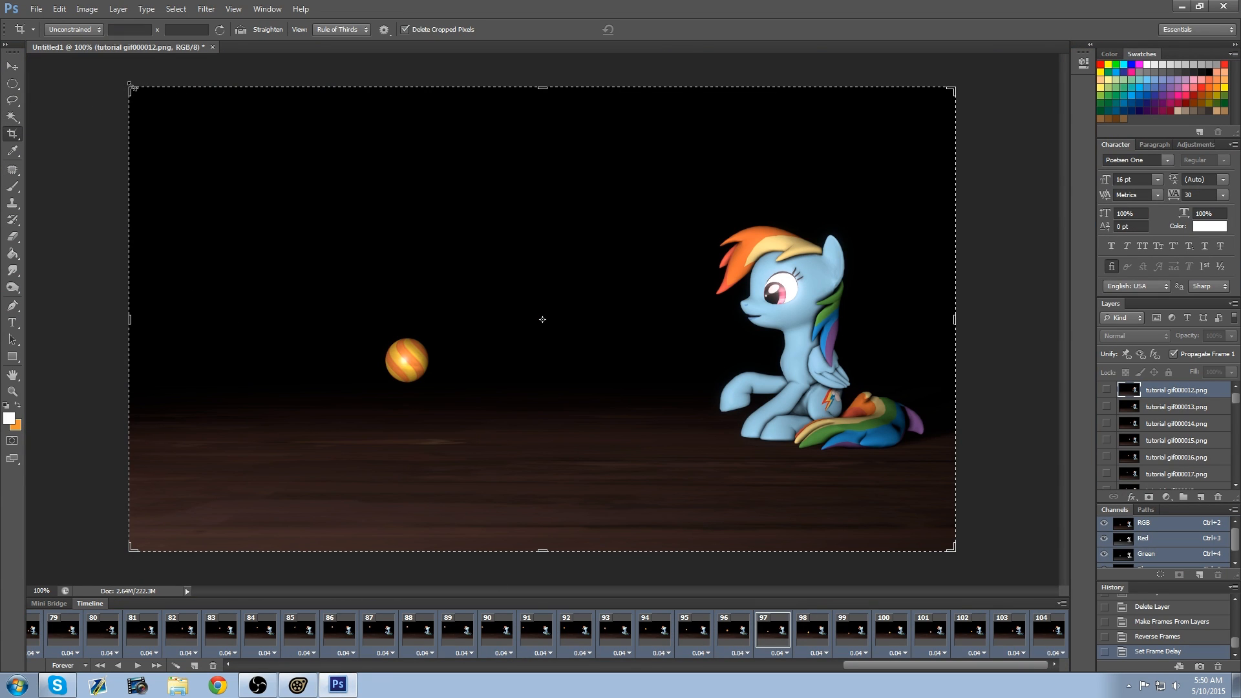
Step: Crop the canvas to a near-square frame around the pony, leaving the ball outside, and commit it
{"action": "left_click_drag", "start_coordinate": [131, 88], "coordinate": [402, 152]}
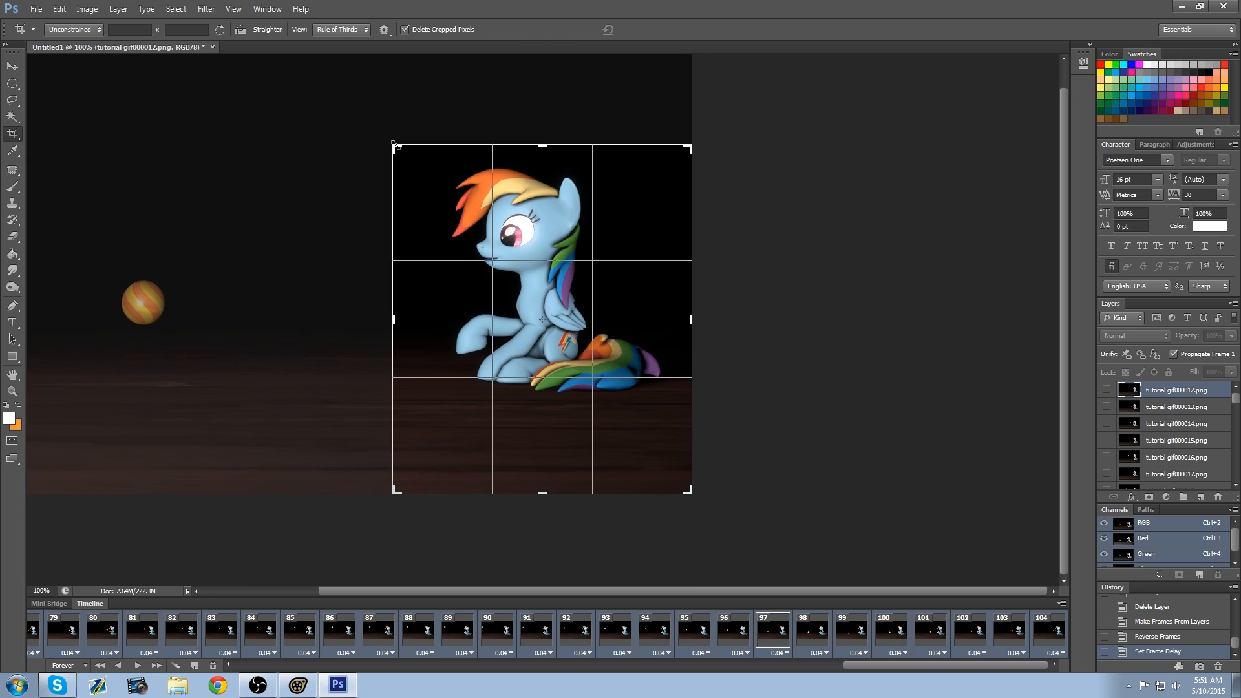
{"action": "left_click_drag", "start_coordinate": [566, 455], "coordinate": [543, 448]}
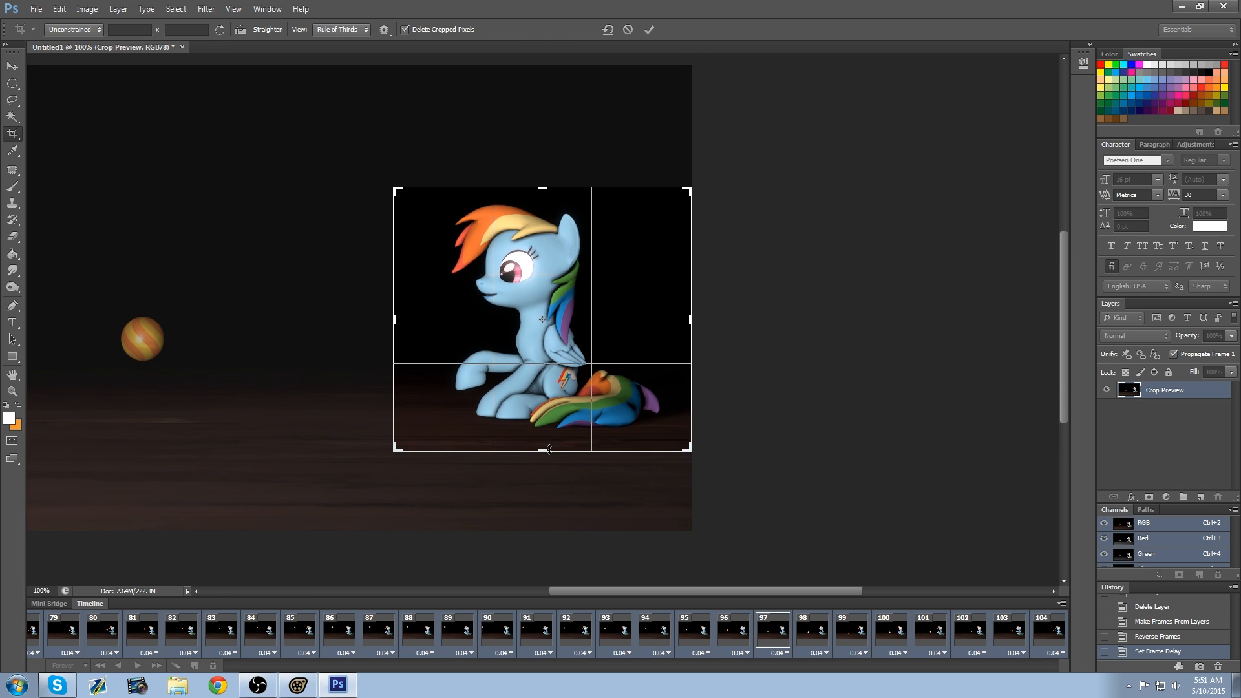
{"action": "left_click_drag", "start_coordinate": [690, 320], "coordinate": [683, 320]}
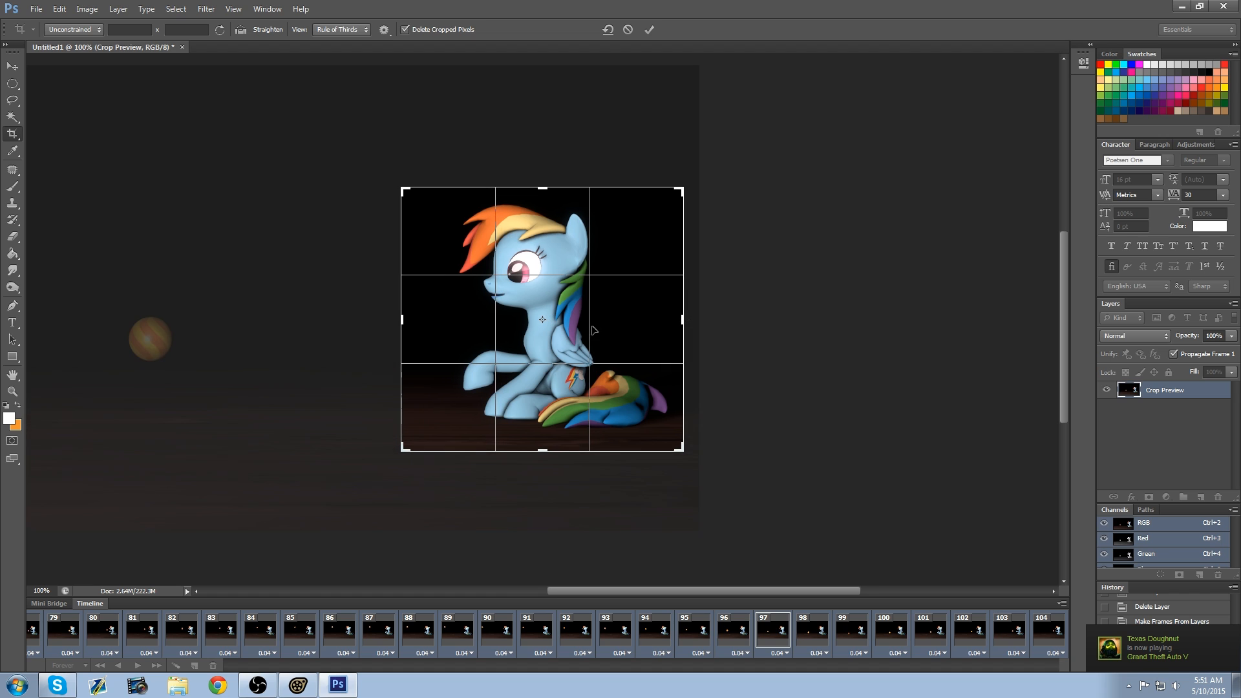
{"action": "left_click_drag", "start_coordinate": [402, 320], "coordinate": [413, 322]}
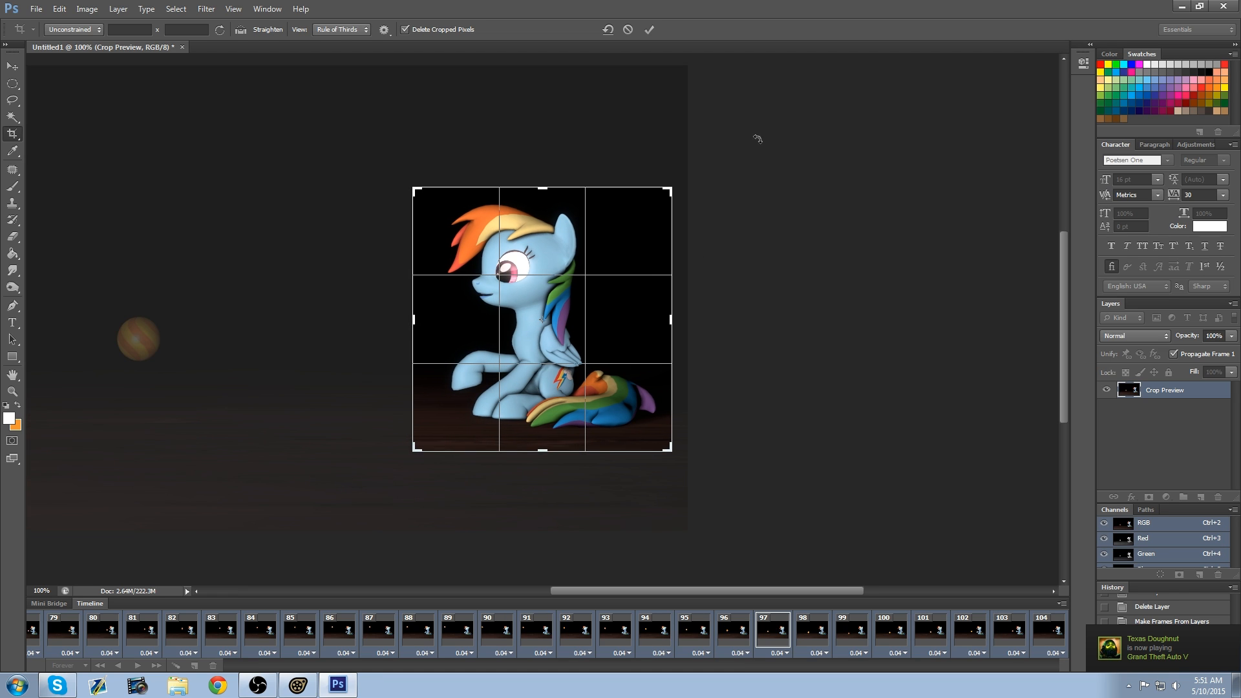
{"action": "left_click", "coordinate": [649, 29]}
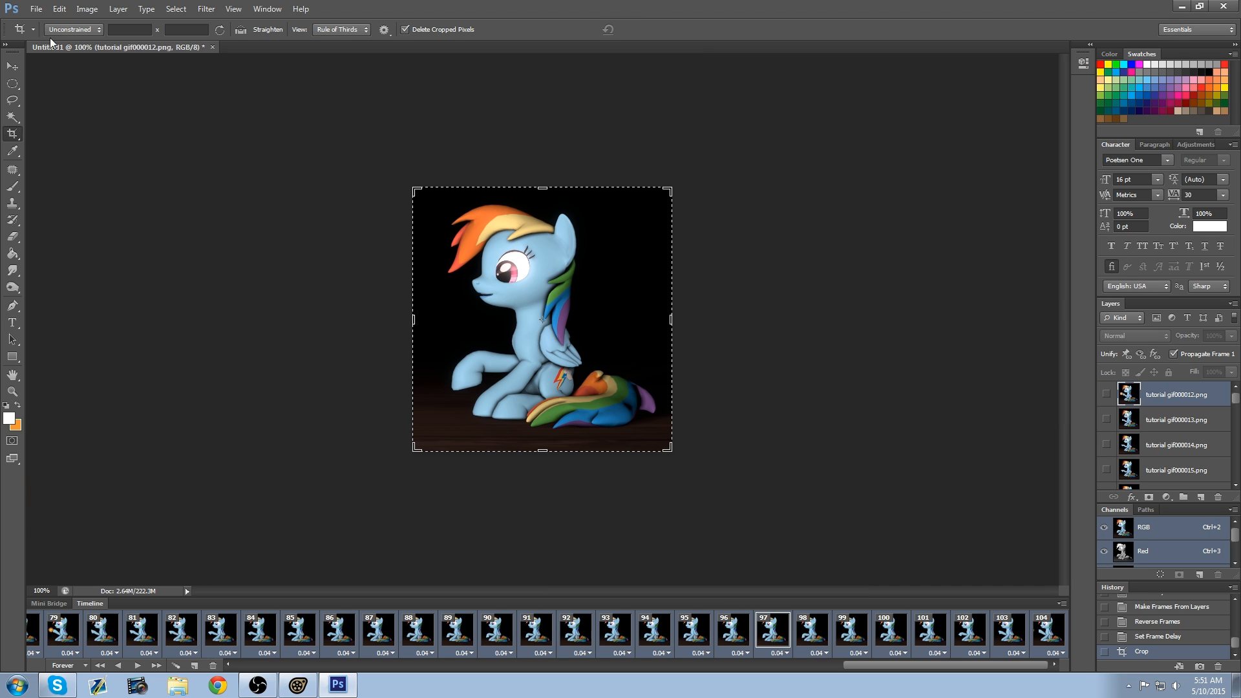
{"action": "left_click", "coordinate": [36, 9]}
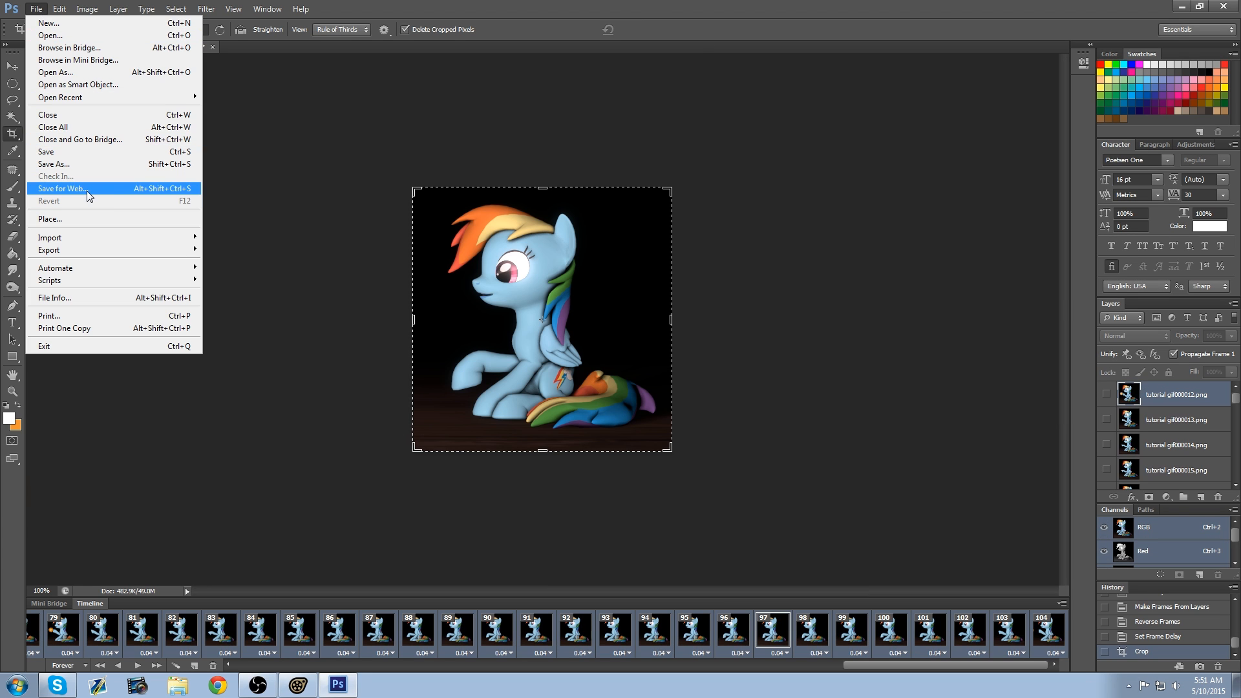
Step: In Save for Web, unlink proportions, set the GIF to 150 × 150 px and preview the animation
{"action": "left_click", "coordinate": [62, 188]}
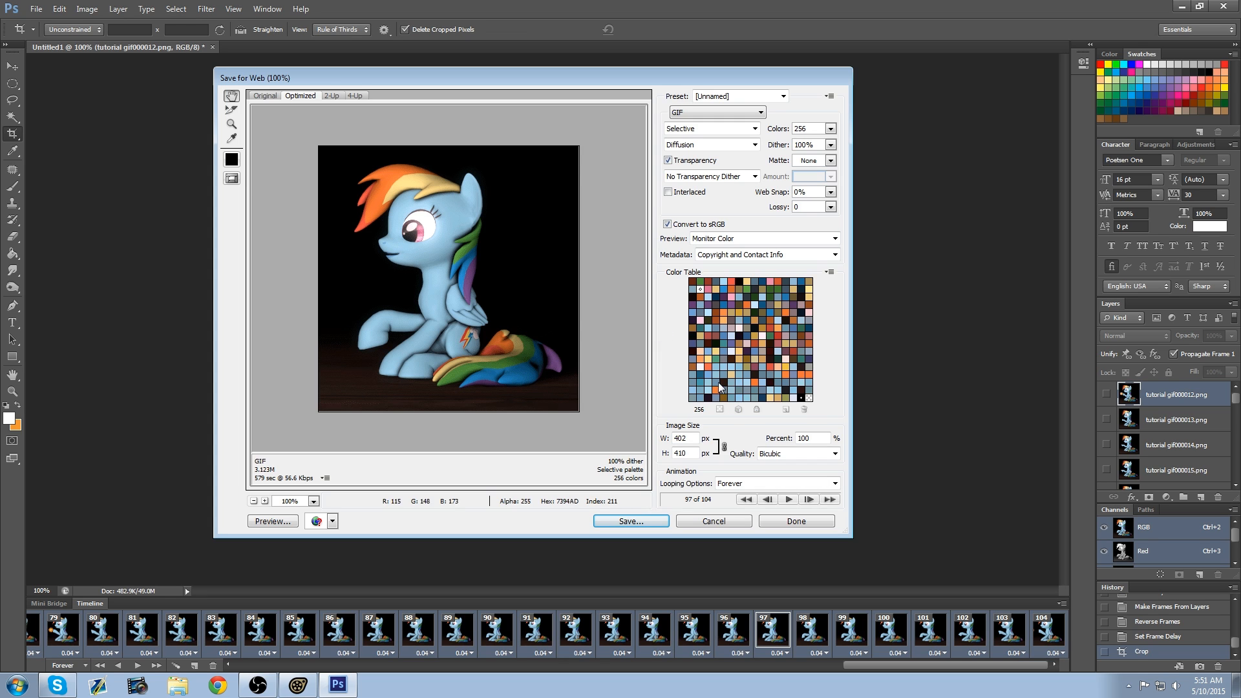
{"action": "double_click", "coordinate": [687, 438]}
{"action": "type", "text": "150"}
{"action": "left_click", "coordinate": [721, 447]}
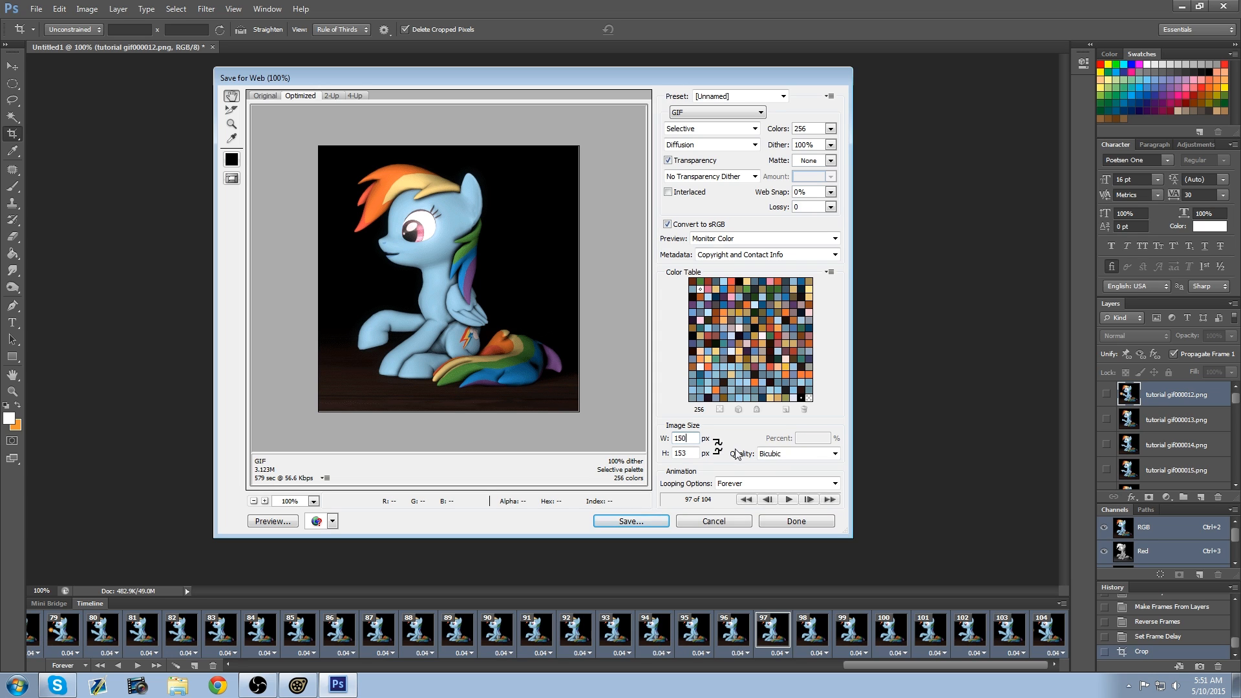
{"action": "left_click", "coordinate": [694, 452]}
{"action": "type", "text": "150"}
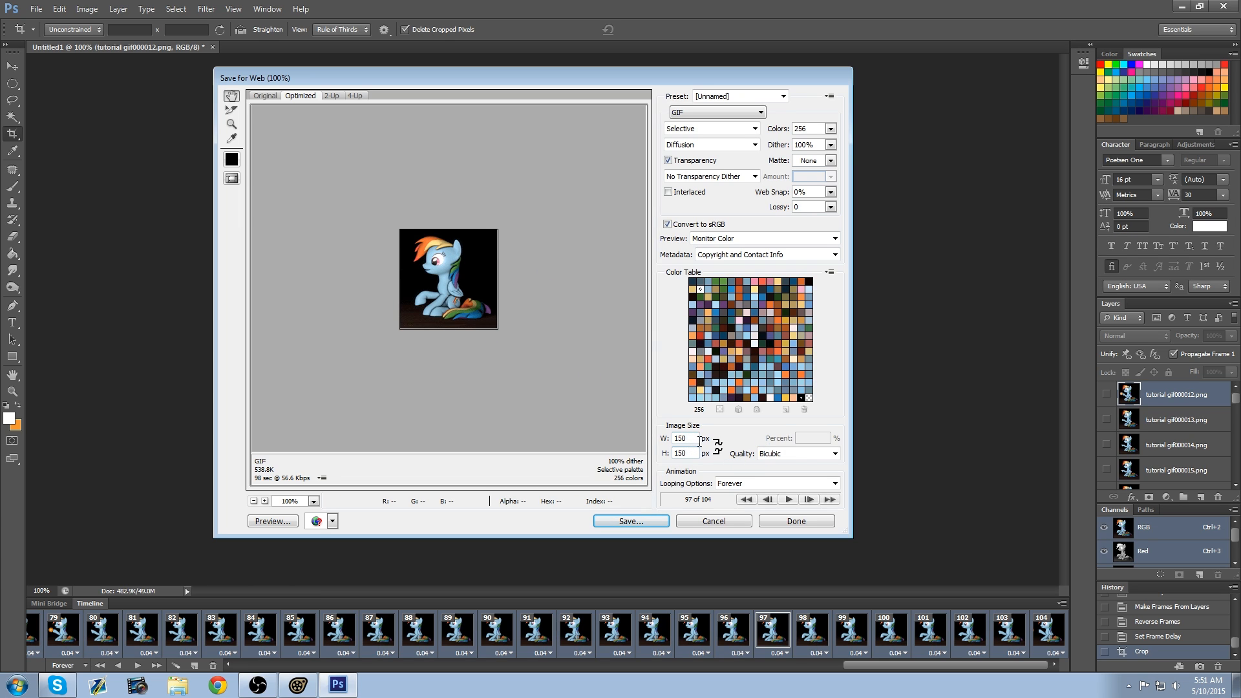
{"action": "left_click", "coordinate": [698, 439]}
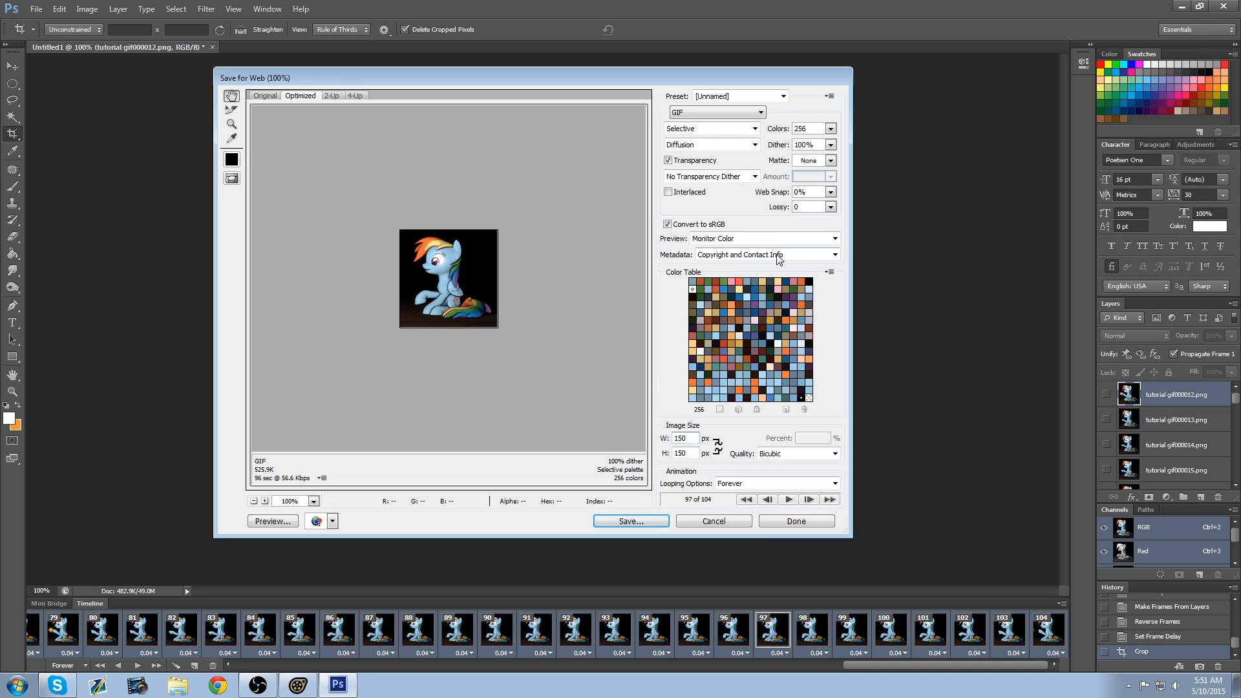
{"action": "left_click", "coordinate": [789, 499]}
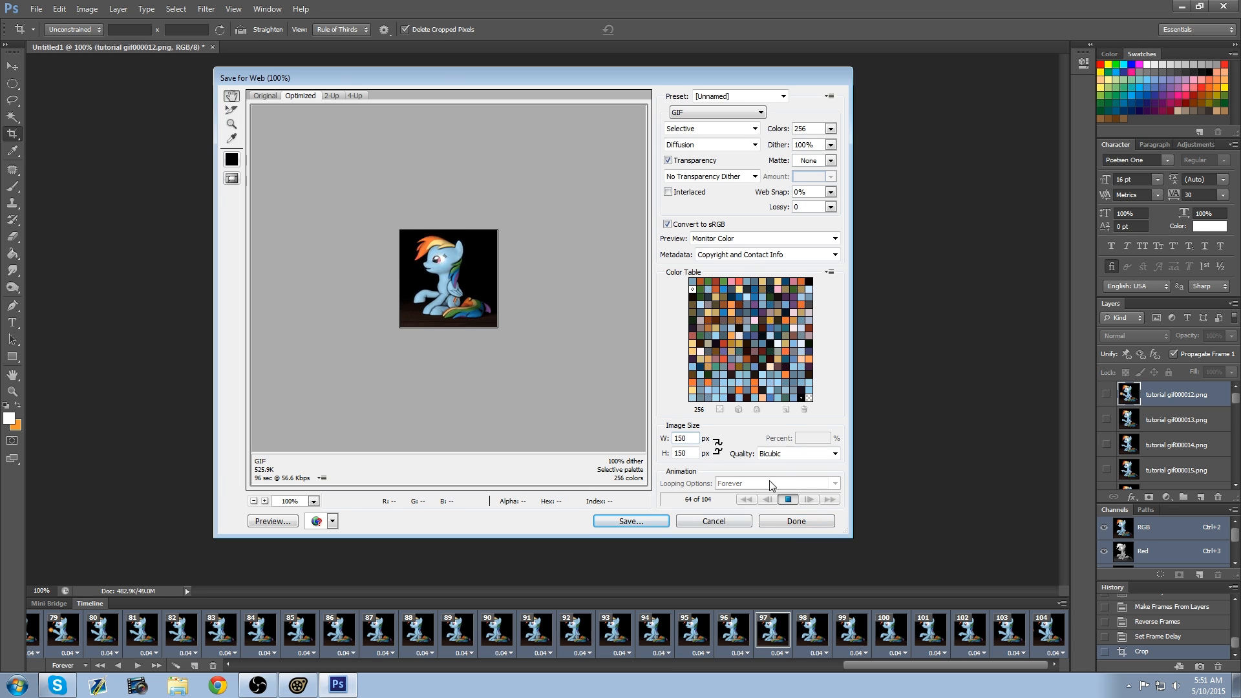
Step: Save the 150 × 150 GIF to the Desktop as 'test gif preview'
{"action": "left_click", "coordinate": [630, 522]}
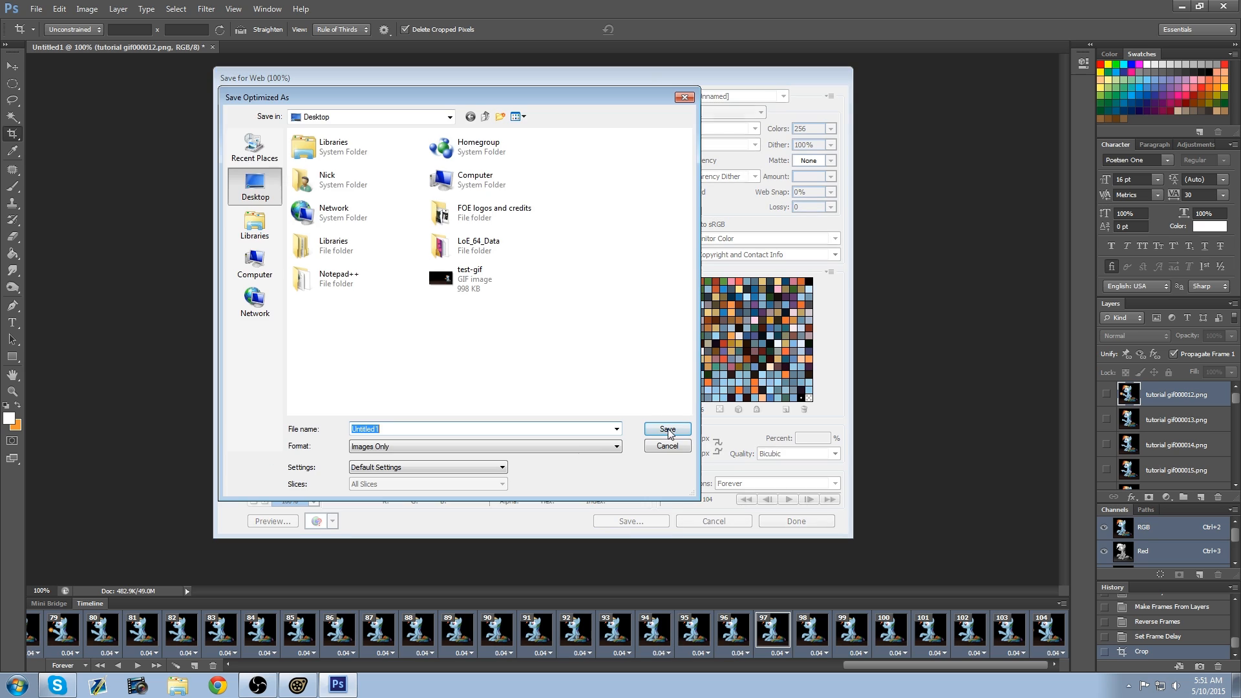
{"action": "type", "text": "test gif preview"}
{"action": "left_click", "coordinate": [667, 428]}
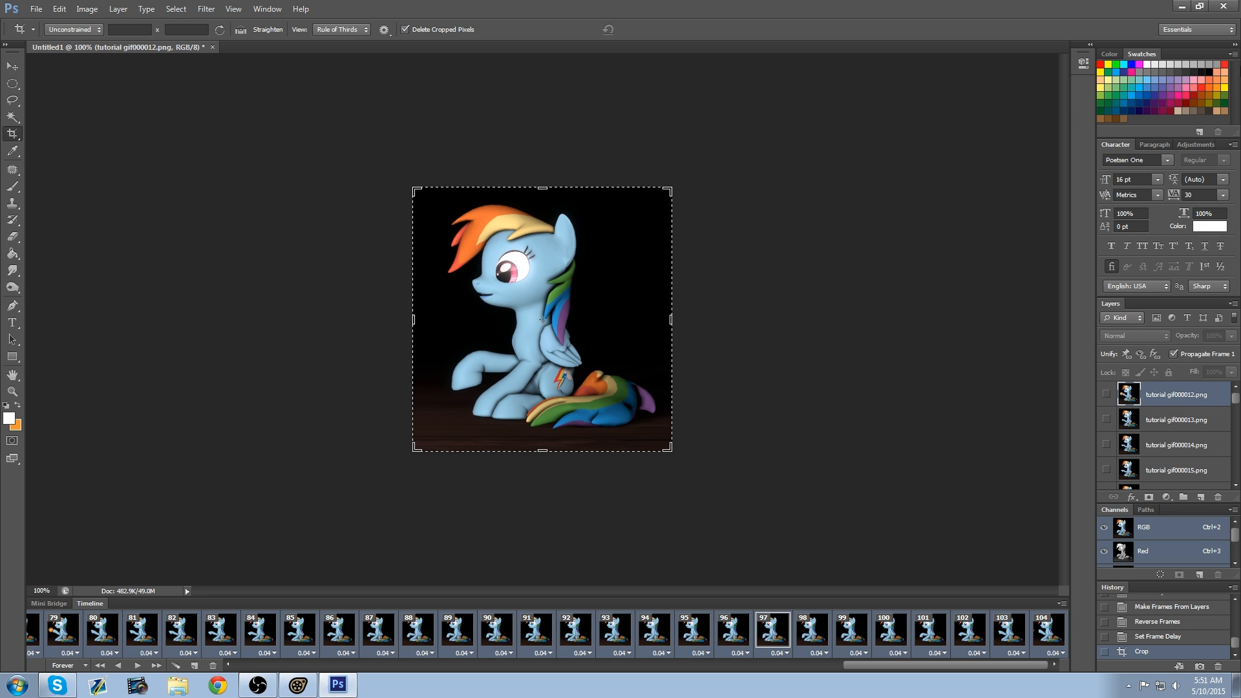
Step: Minimize Photoshop and open 'test gif preview' and 'test gif' from the Desktop in Internet Explorer tabs
{"action": "left_click", "coordinate": [1186, 7]}
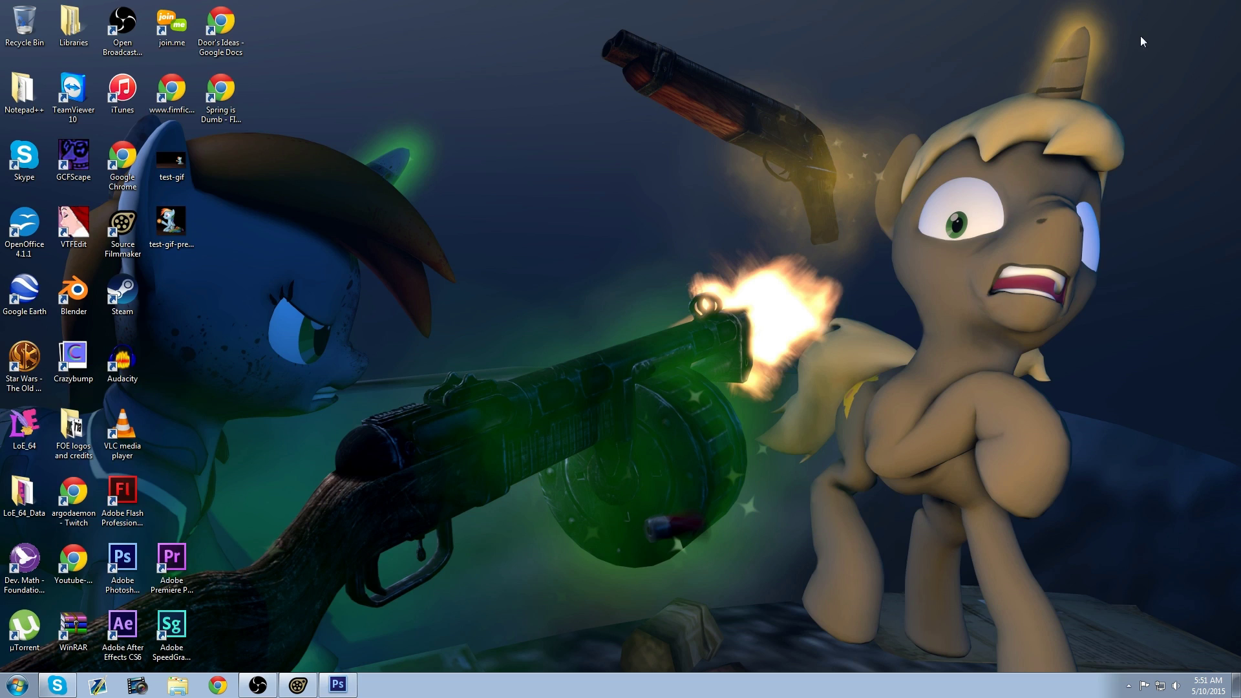
{"action": "double_click", "coordinate": [171, 227]}
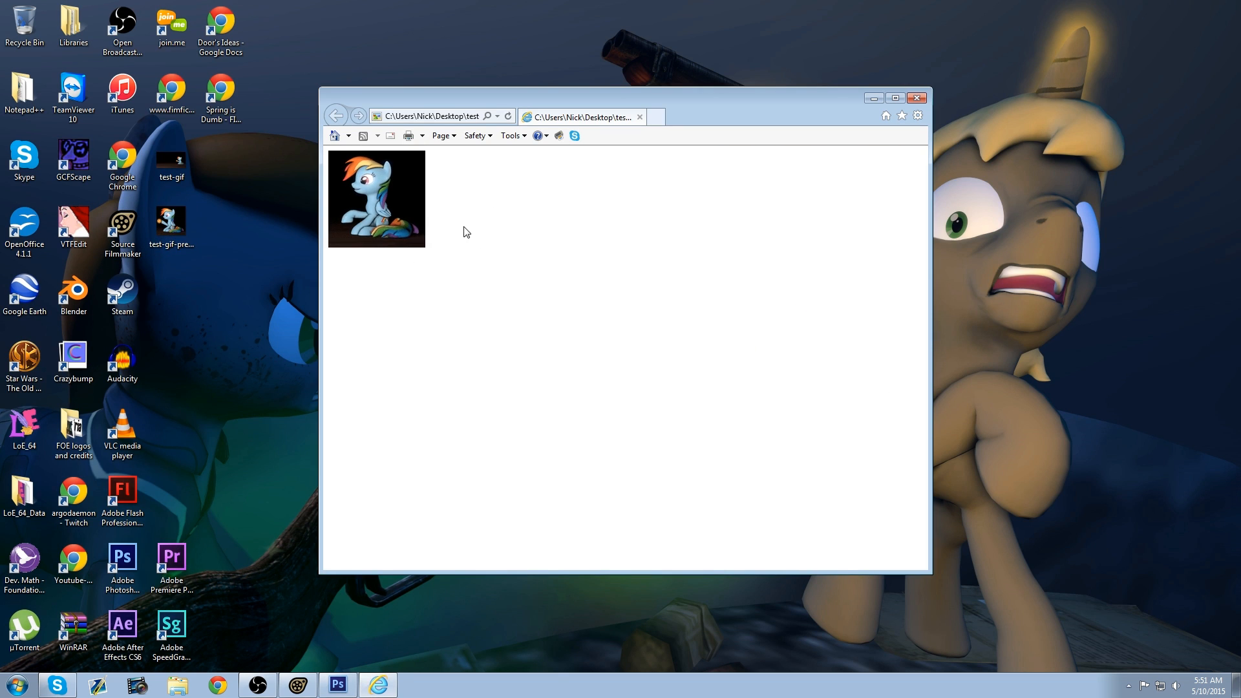
{"action": "double_click", "coordinate": [171, 163]}
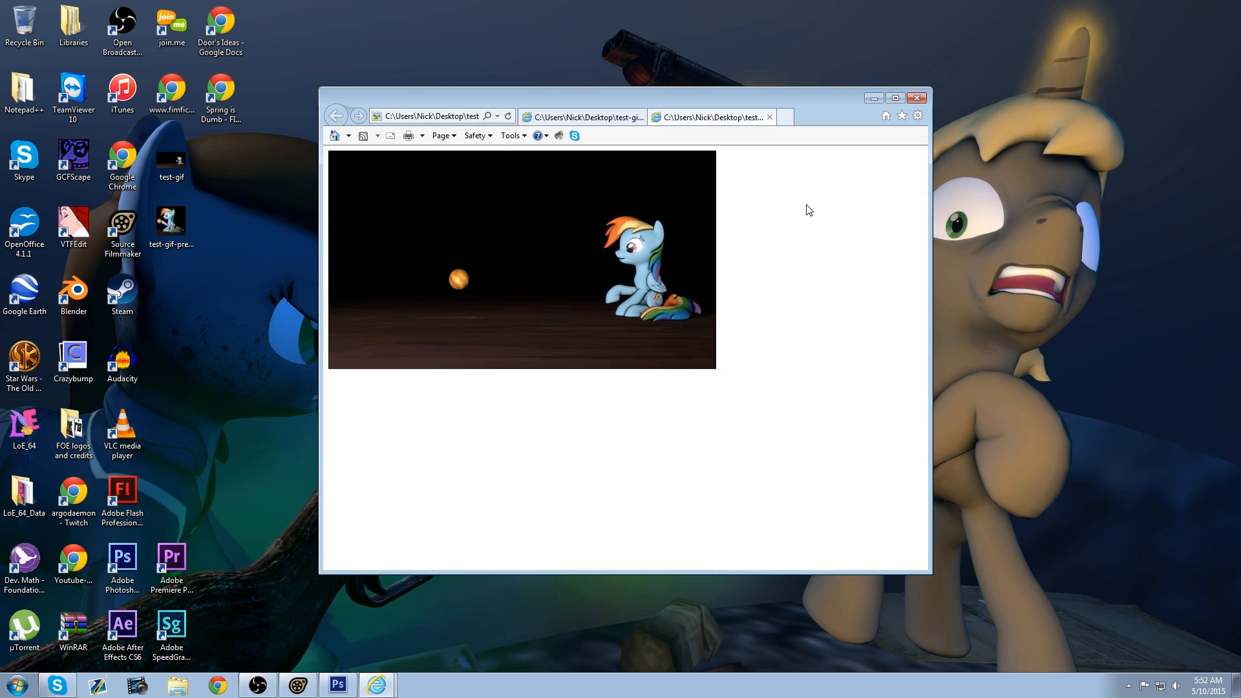